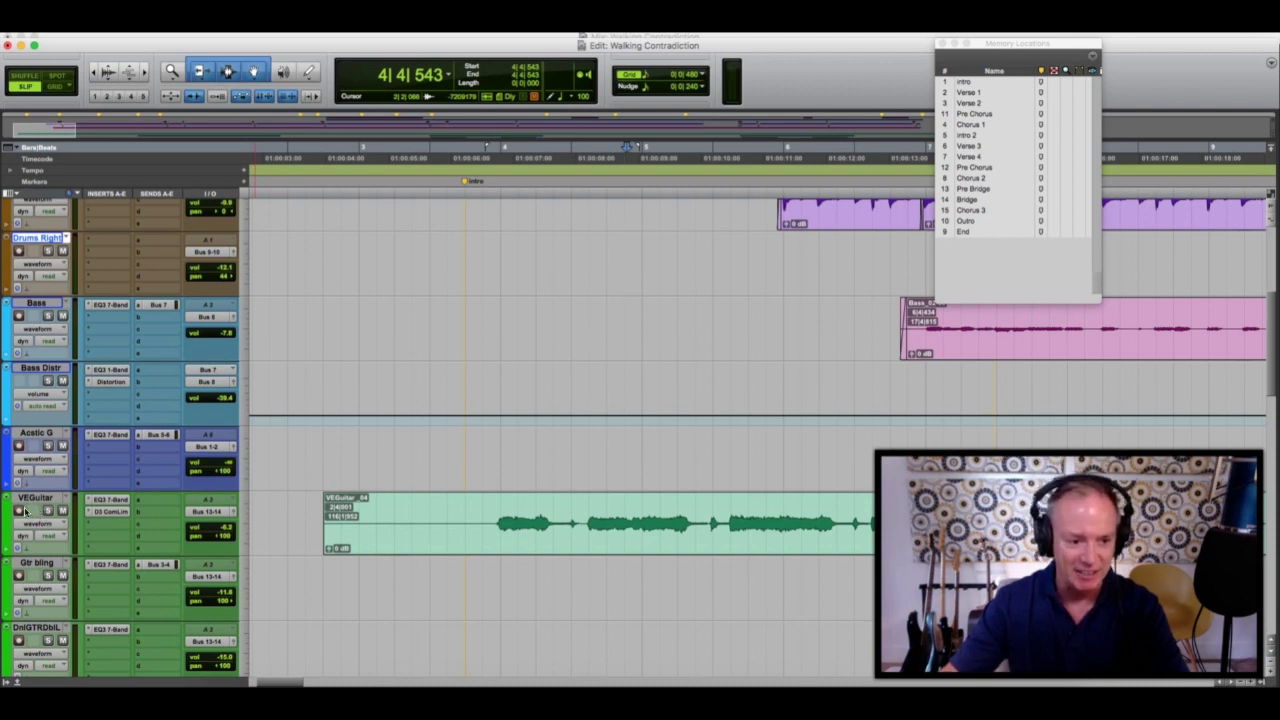
- Play the intro from 3|4|674, just before the VEGuitar and Daniel GTR parts enter, and stop playback
scroll(1275, 405, down, 4)
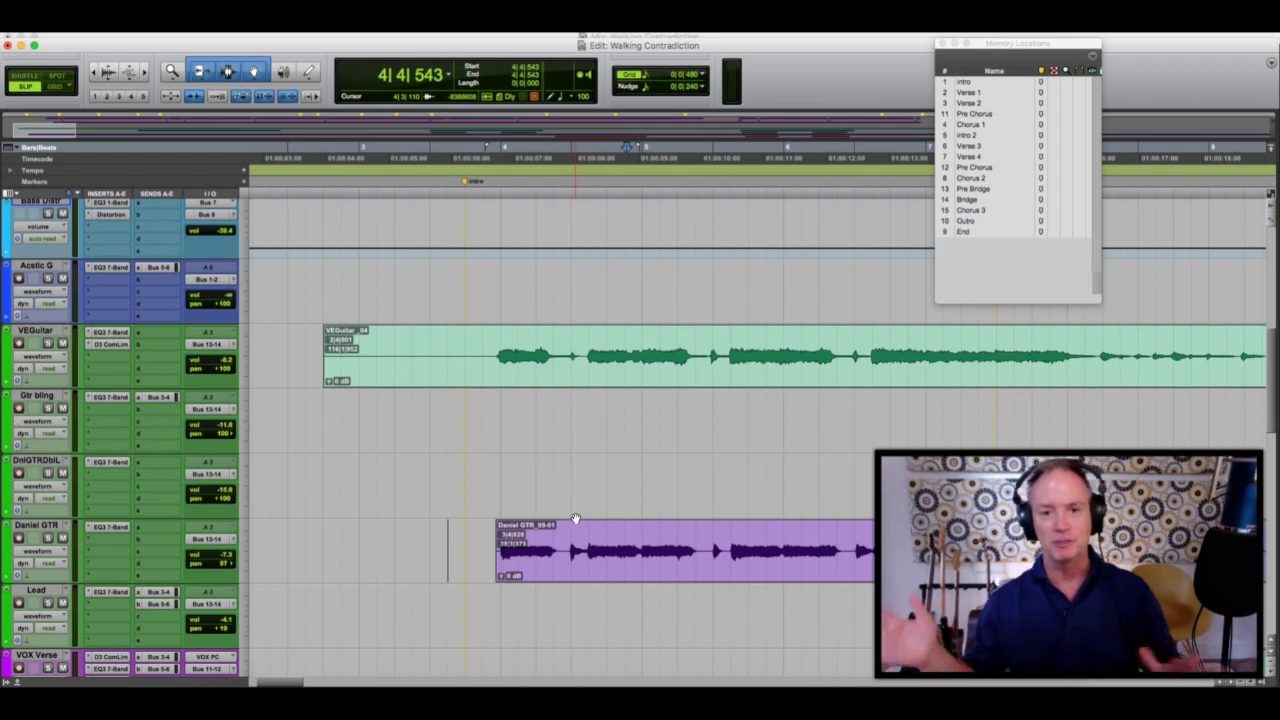
drag(290, 683, 298, 684)
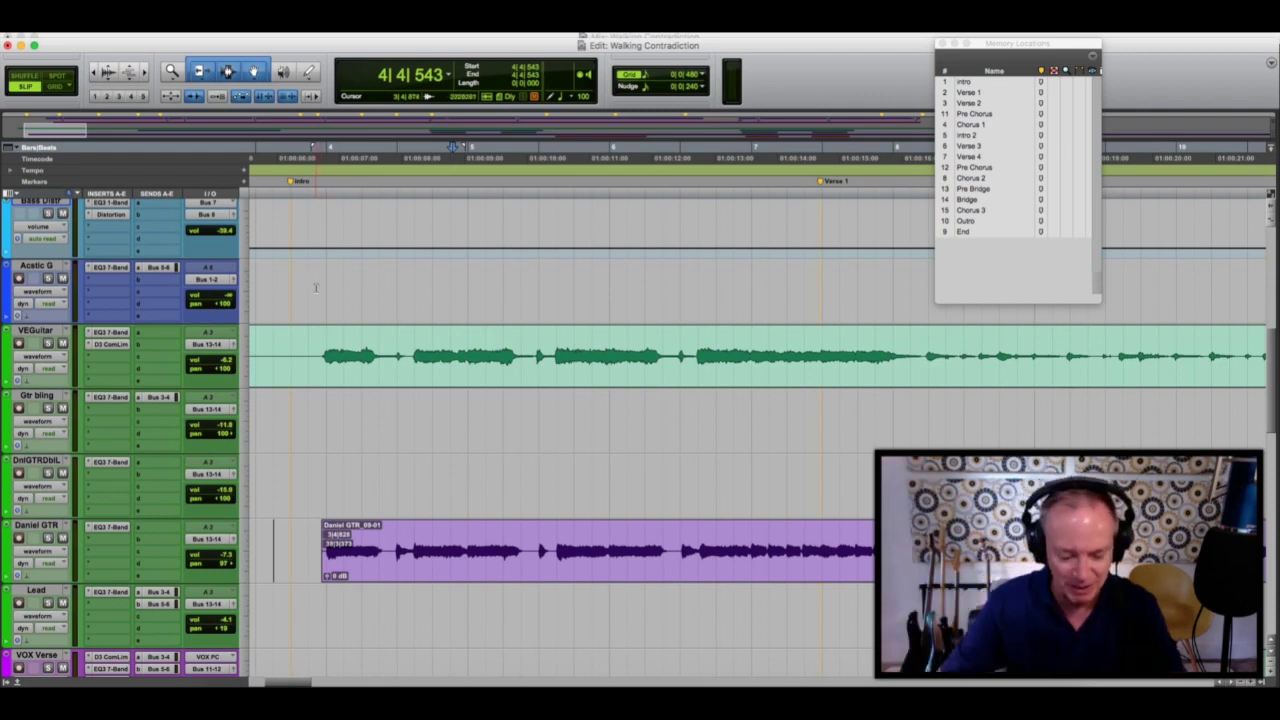
click(315, 287)
key(space)
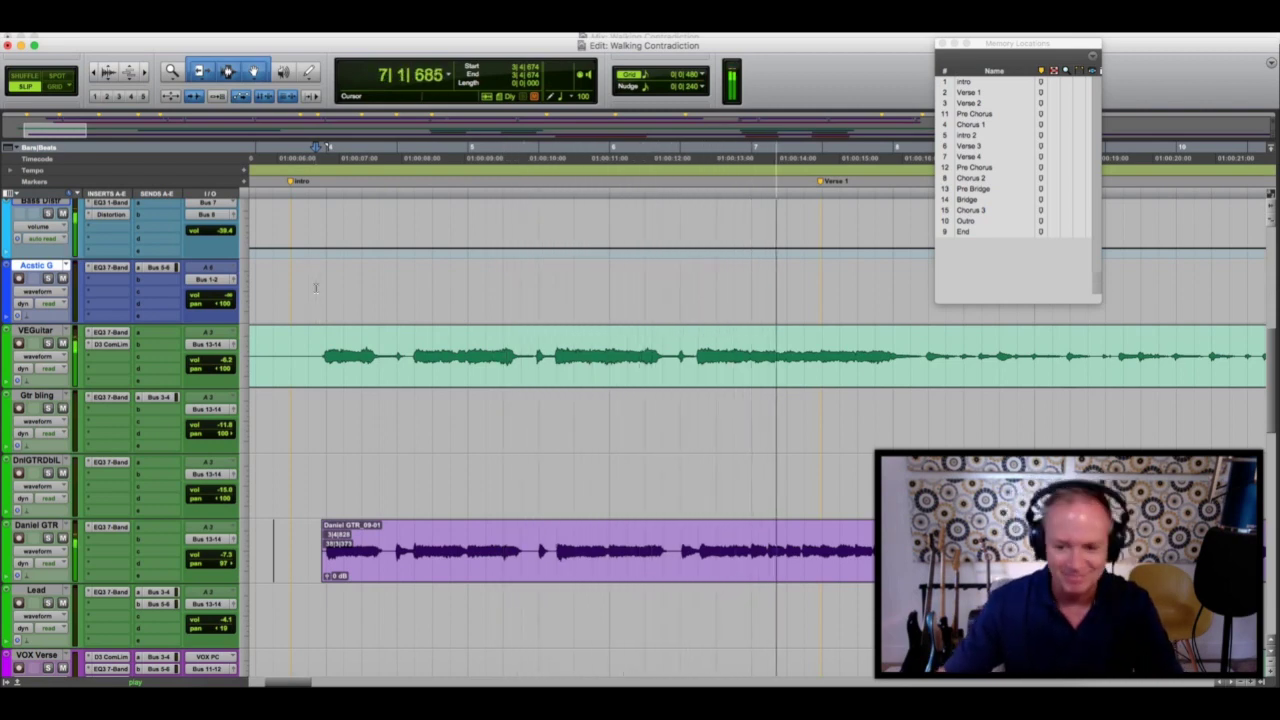
key(space)
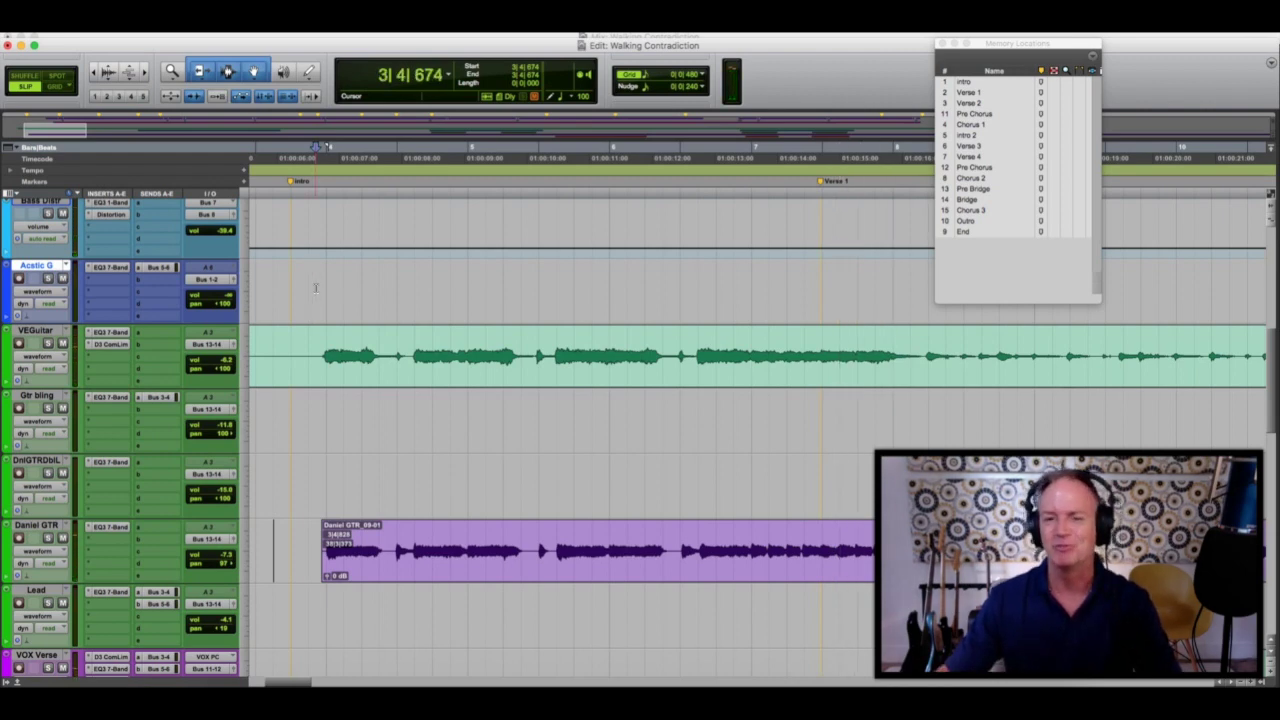
- Recall memory location 14, the Bridge
key(KP_Decimal)
key(KP_1)
key(KP_4)
key(KP_Decimal)
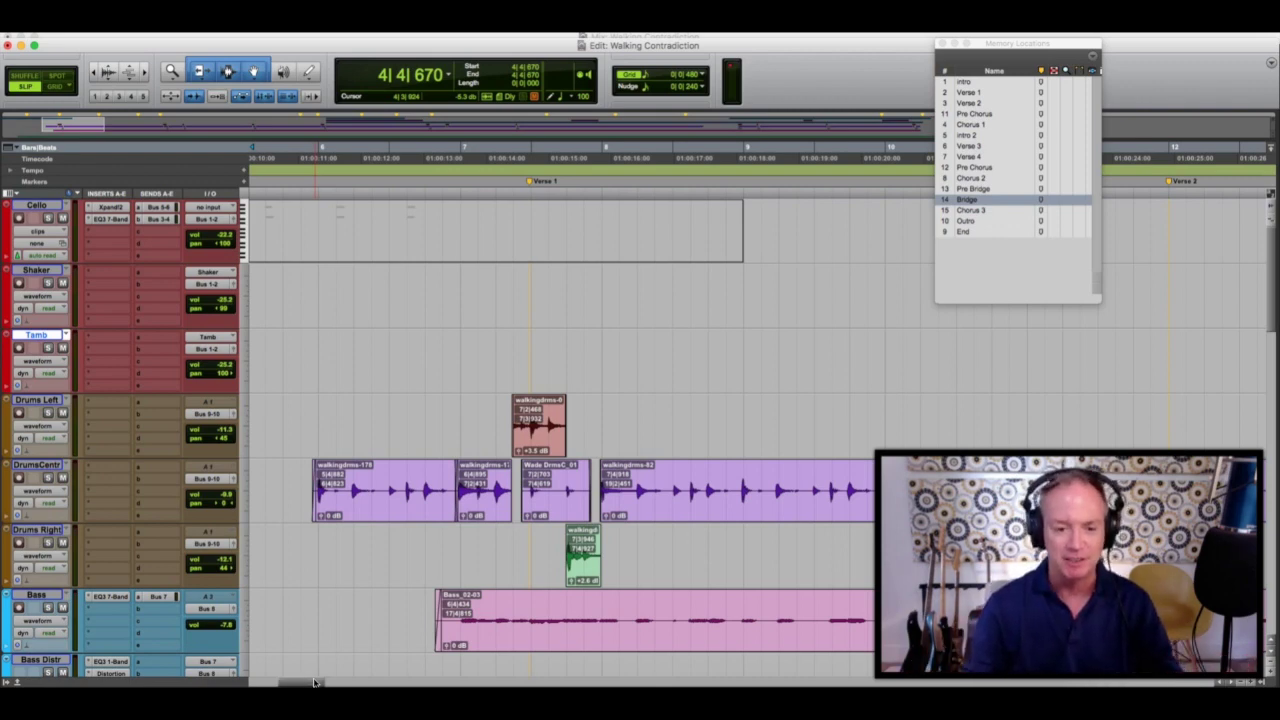
- Play the full arrangement from 3|4|674 in the intro past the Intro 2 marker, and stop playback
click(436, 425)
scroll(1269, 313, down, 3)
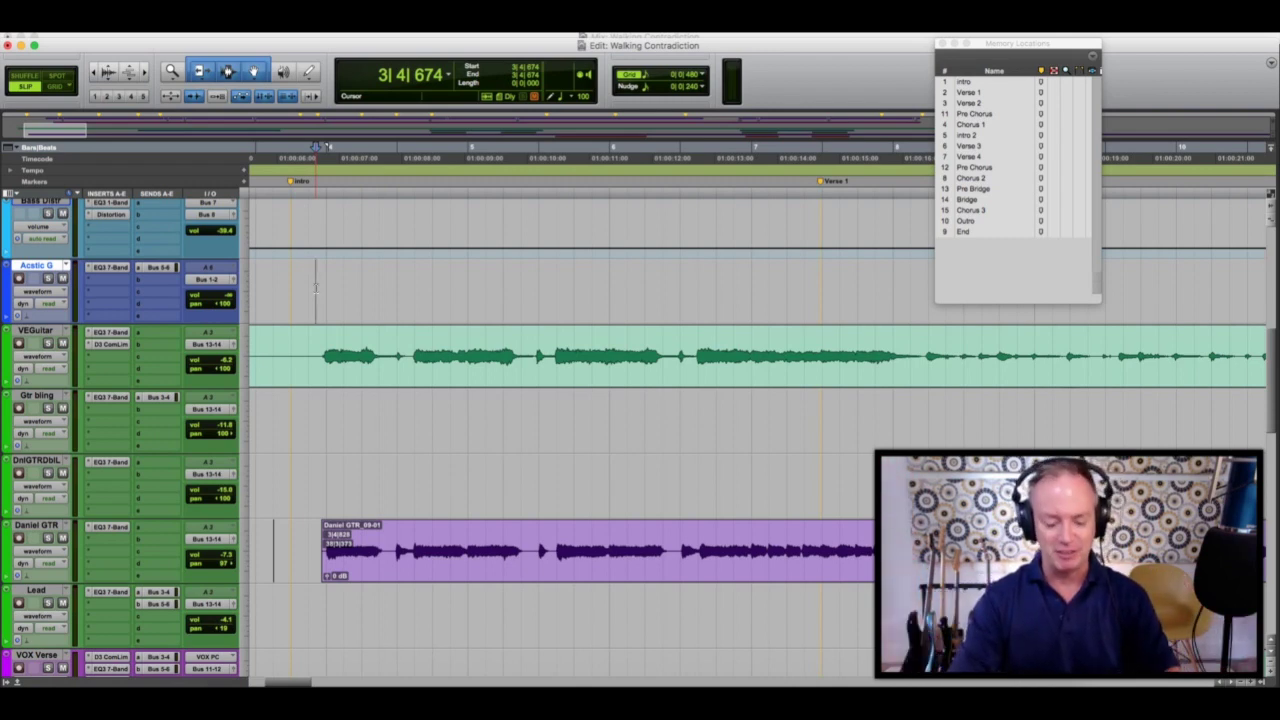
key(space)
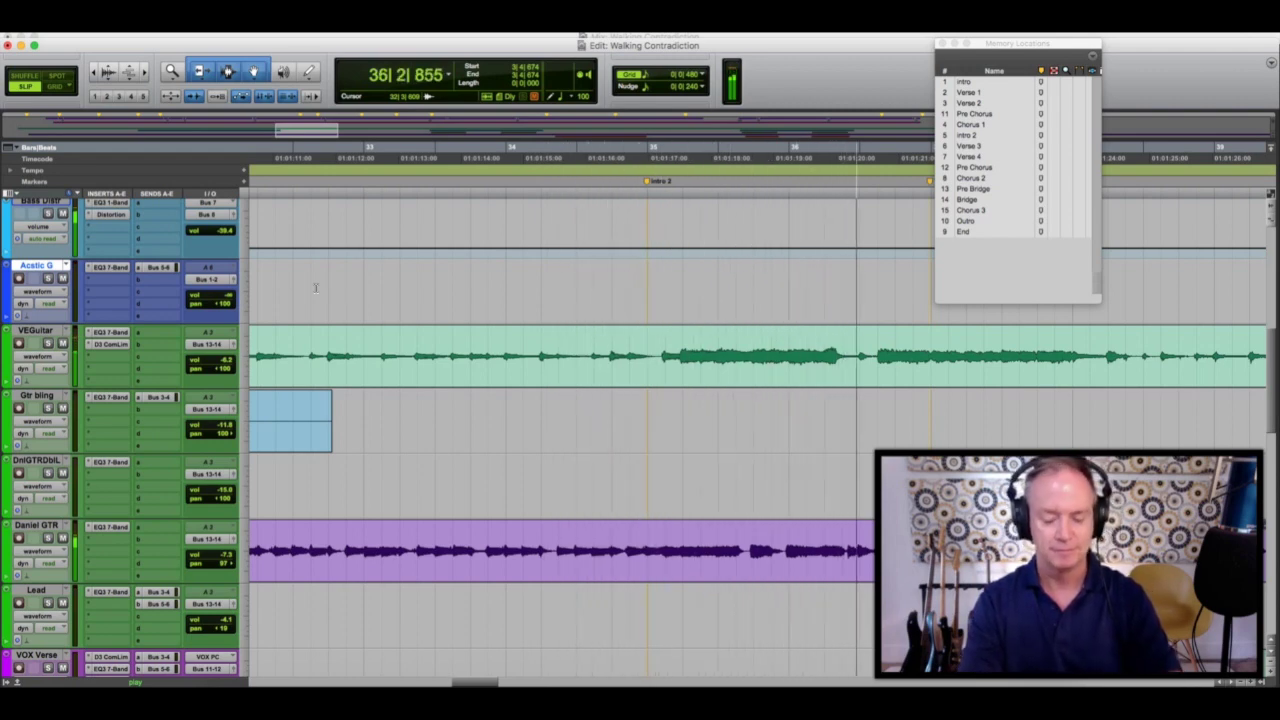
key(space)
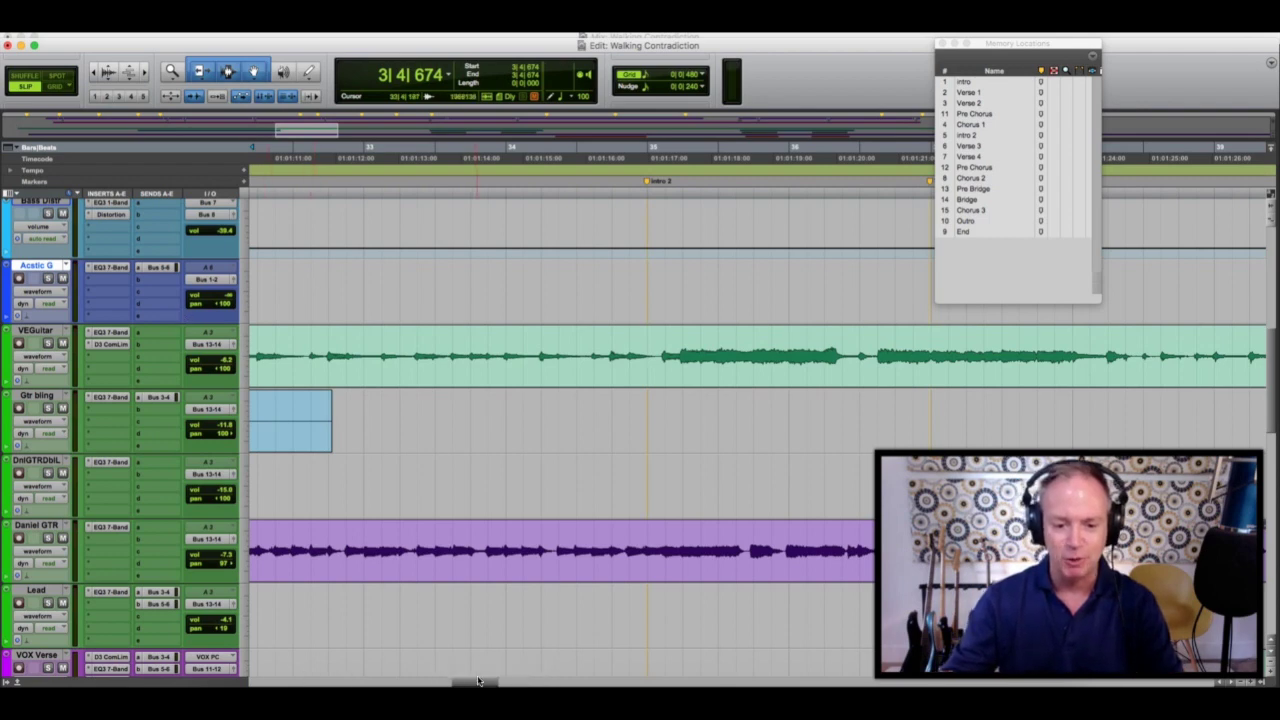
- Solo the Gtr bling track and play its Chorus 1 part from 19|2|781
mouse_move(477, 684)
mouse_down()
mouse_move(340, 684)
mouse_move(378, 684)
mouse_up()
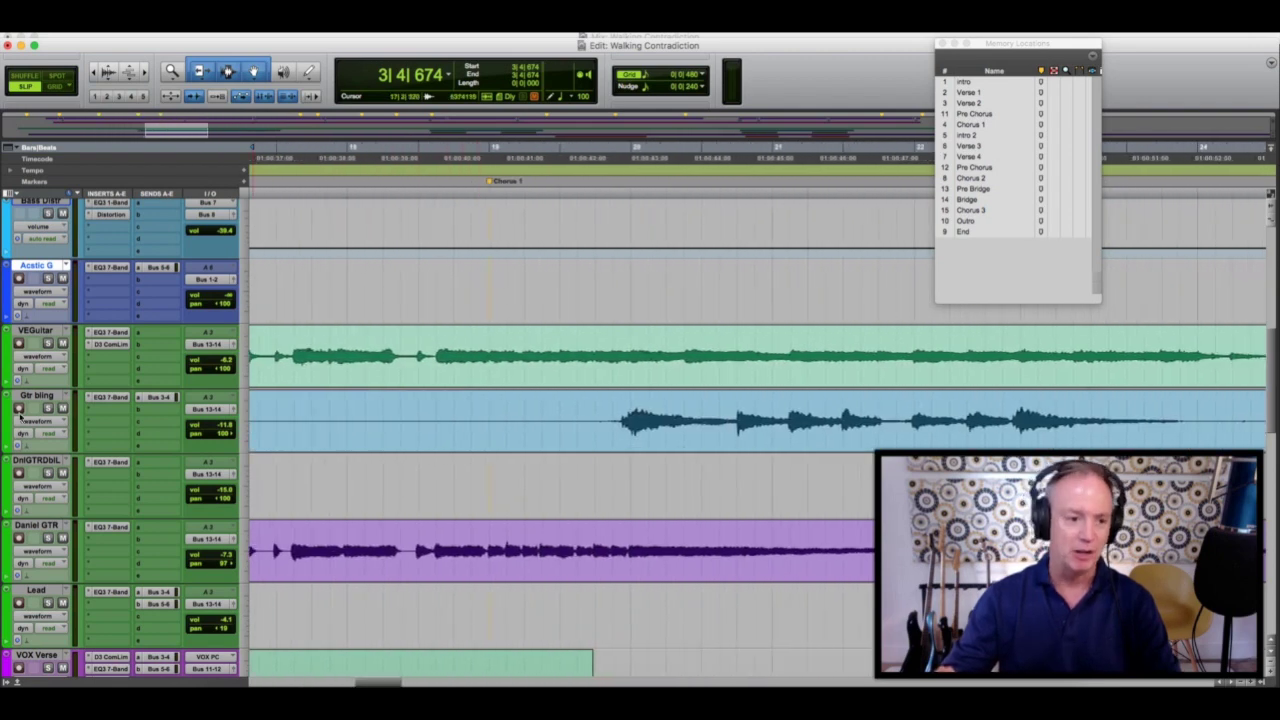
click(586, 413)
key(space)
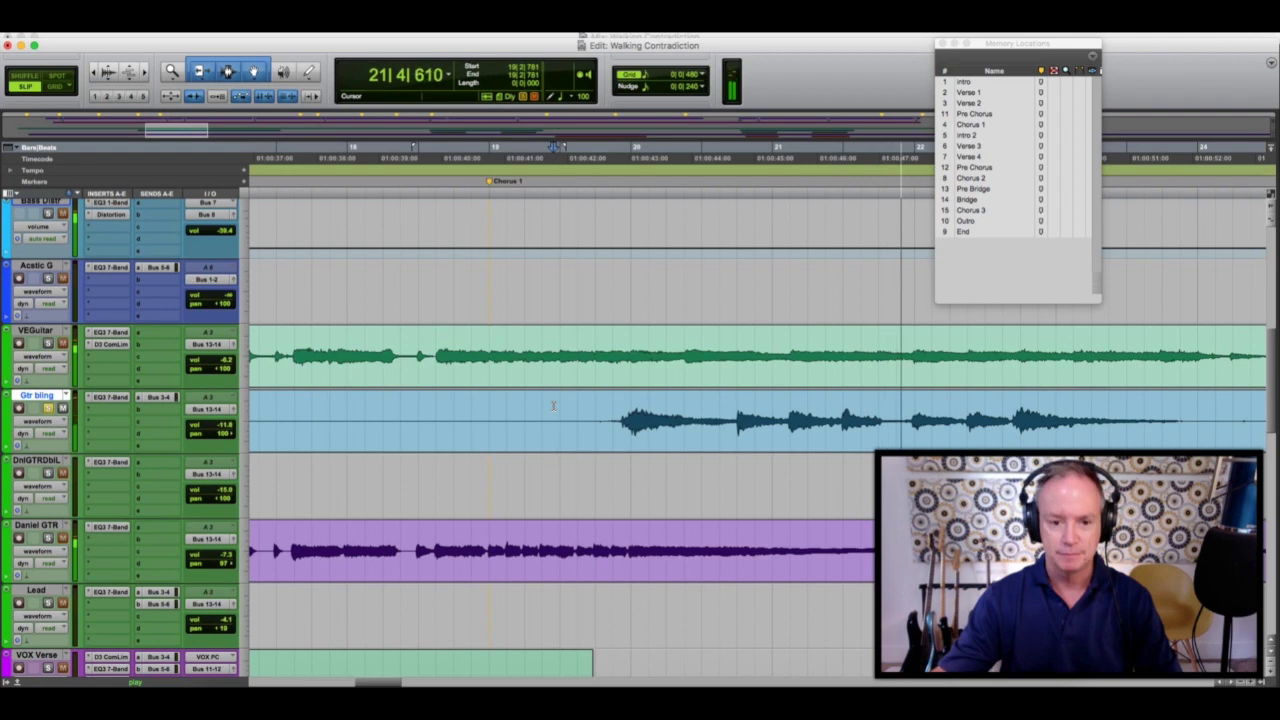
key(space)
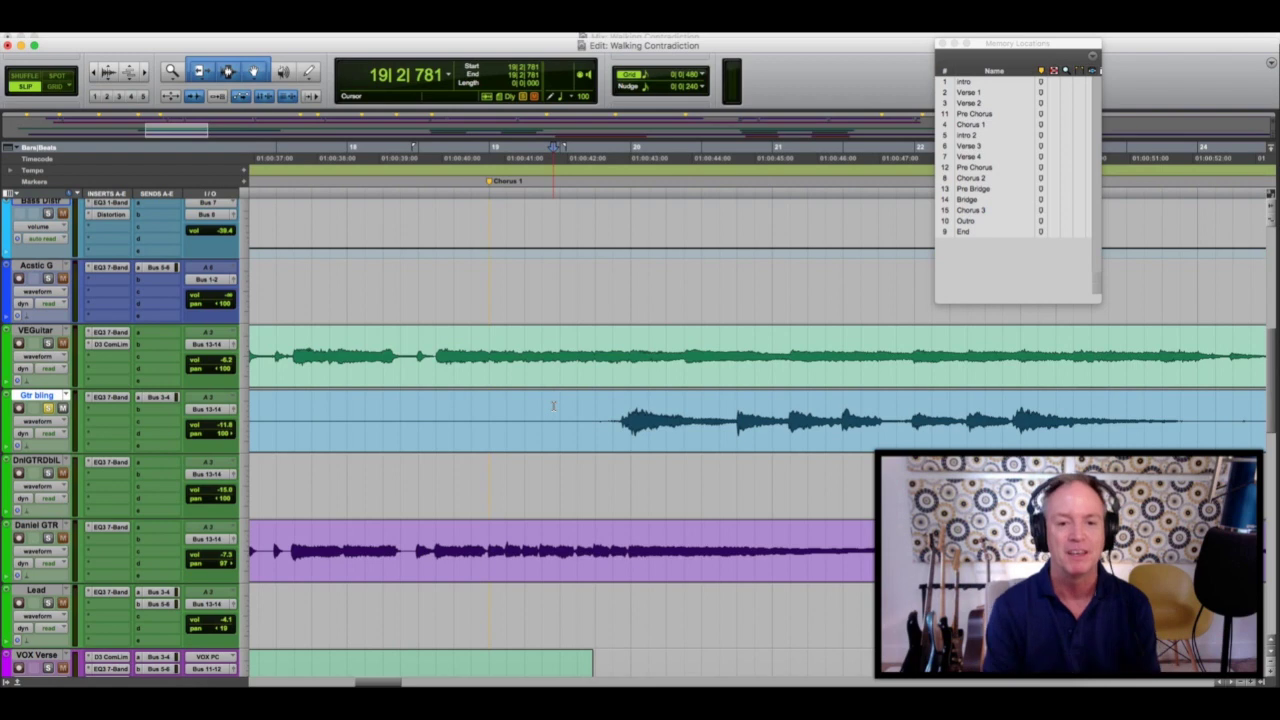
click(553, 405)
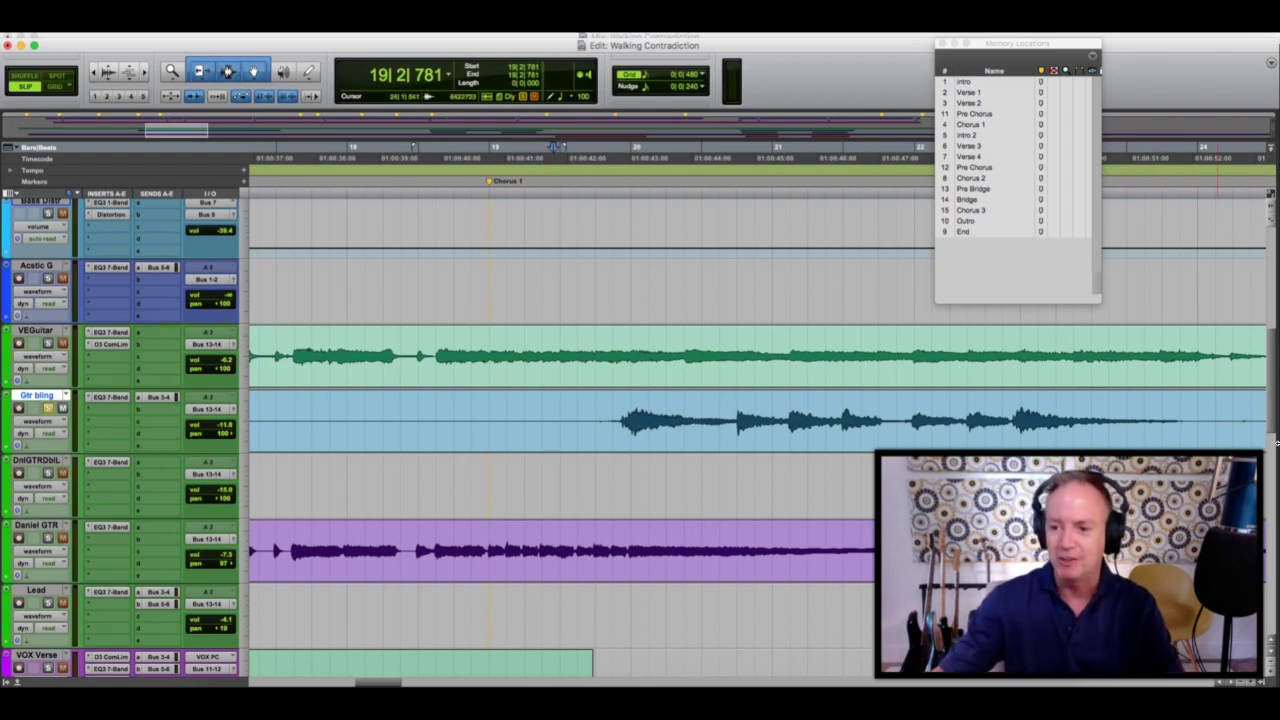
- Solo the Vox Chorus and VoxDbl.dp1 tracks and play them from 18|4|711, just before Chorus 1
scroll(743, 399, down, 5)
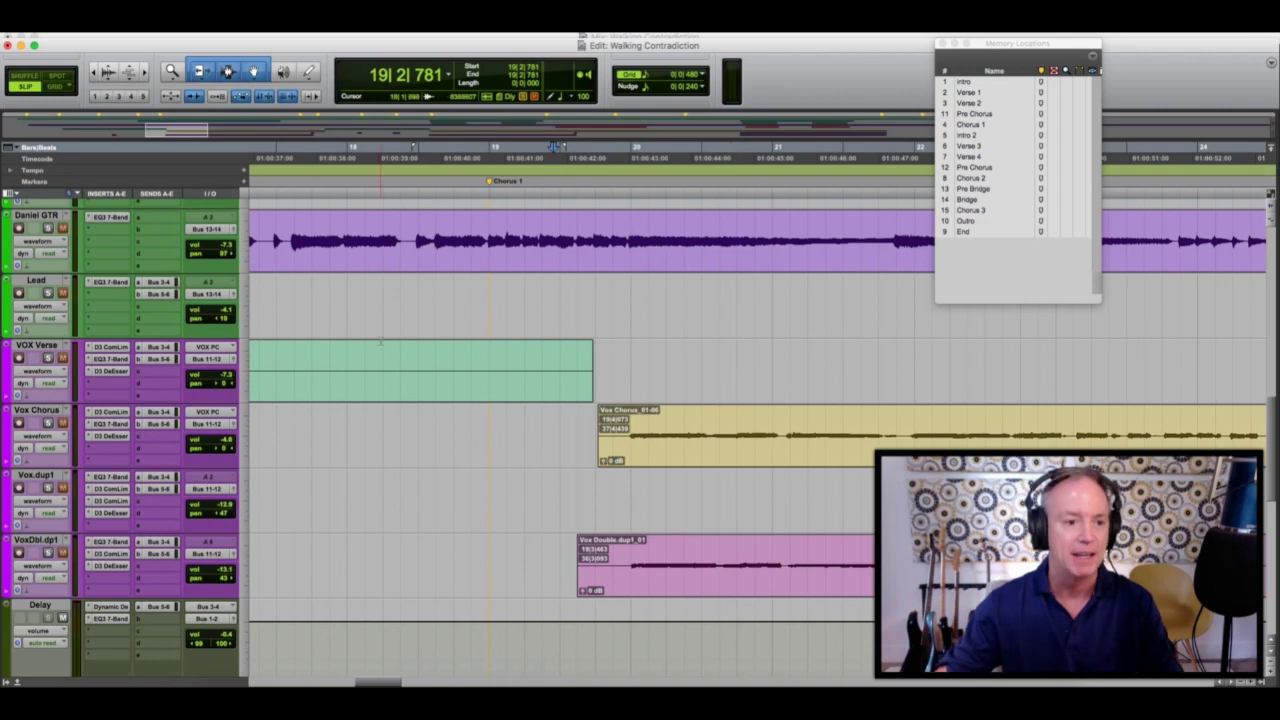
click(650, 454)
click(659, 577)
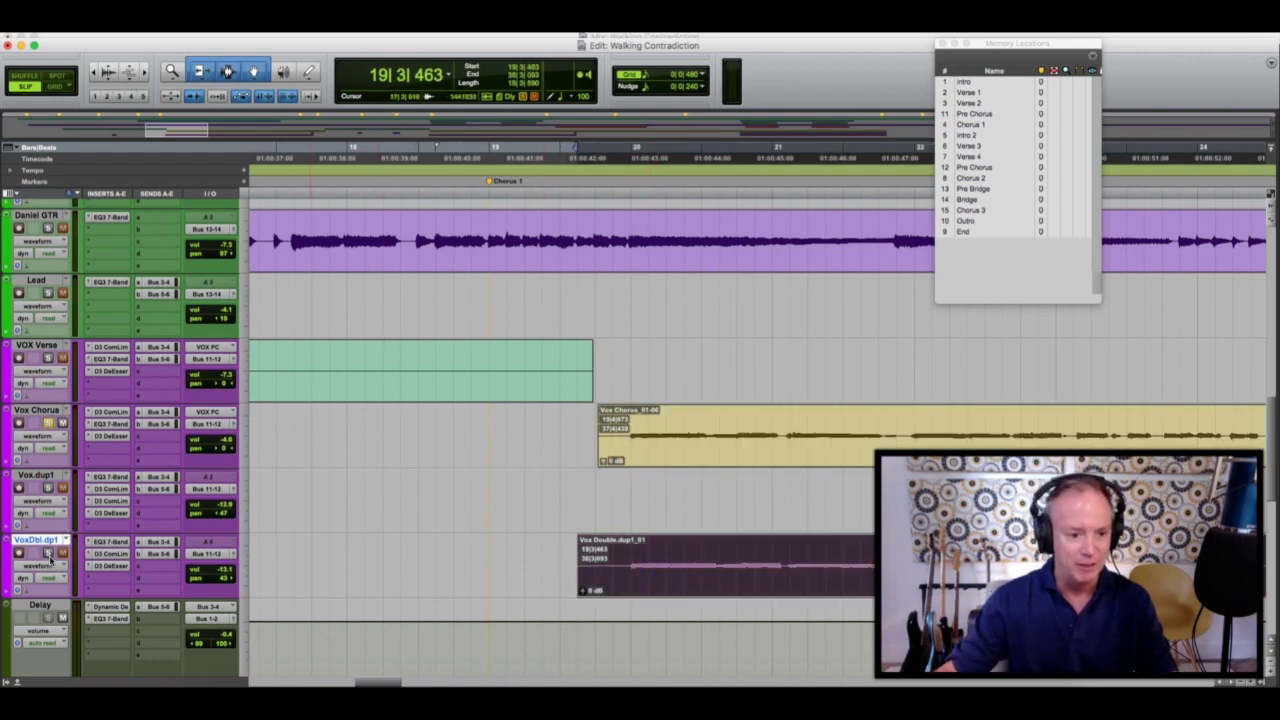
key(space)
click(469, 491)
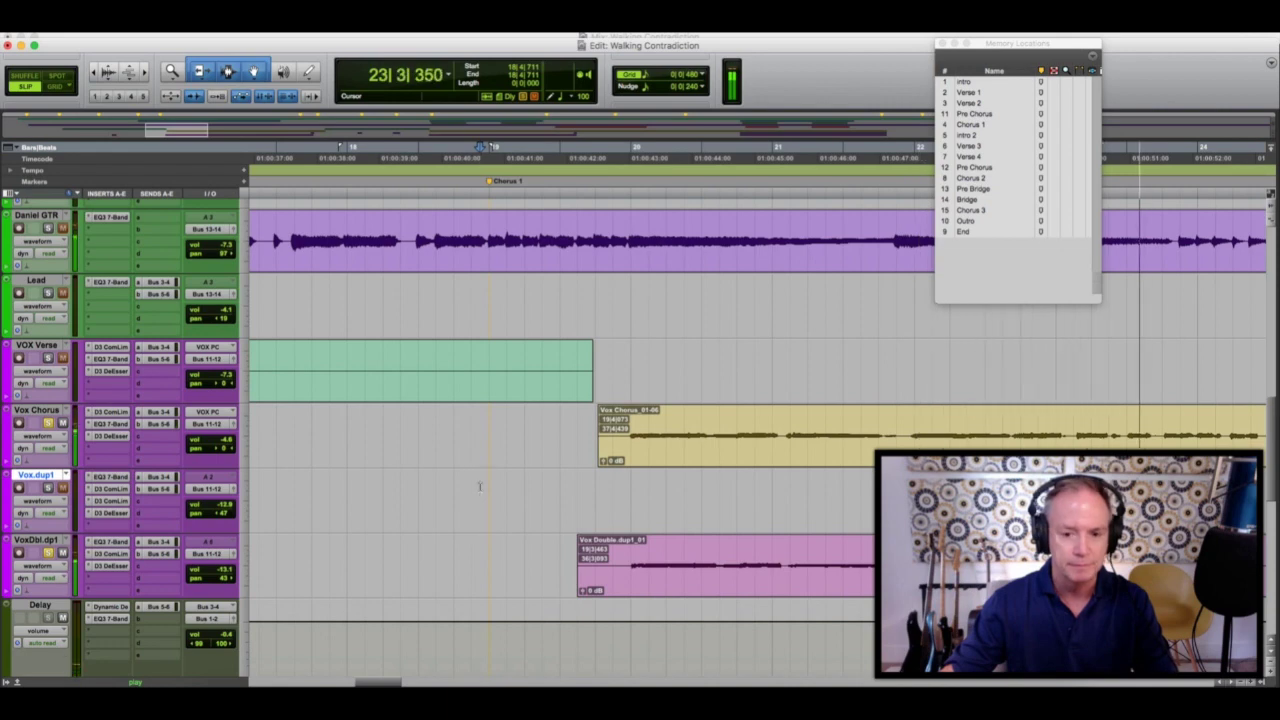
key(space)
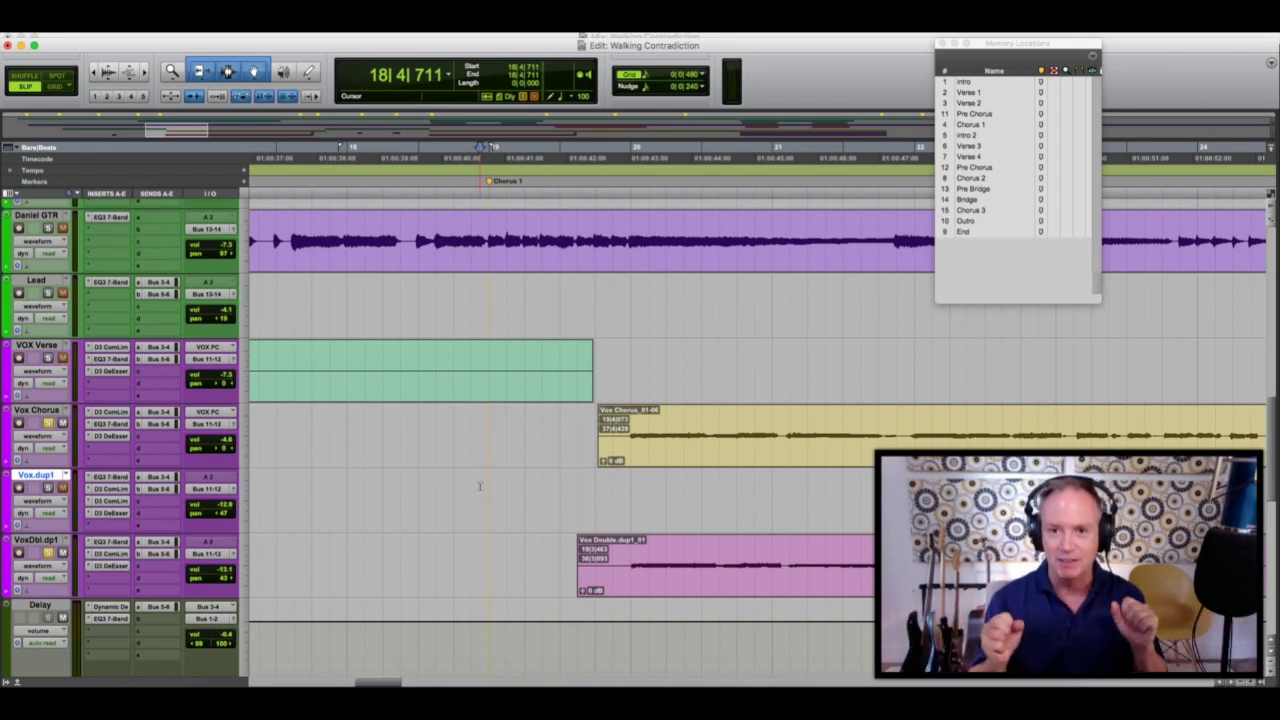
- Recall the Verse 3 location, solo the Cello track and play it from 37|4|747, just before its clip starts
click(968, 146)
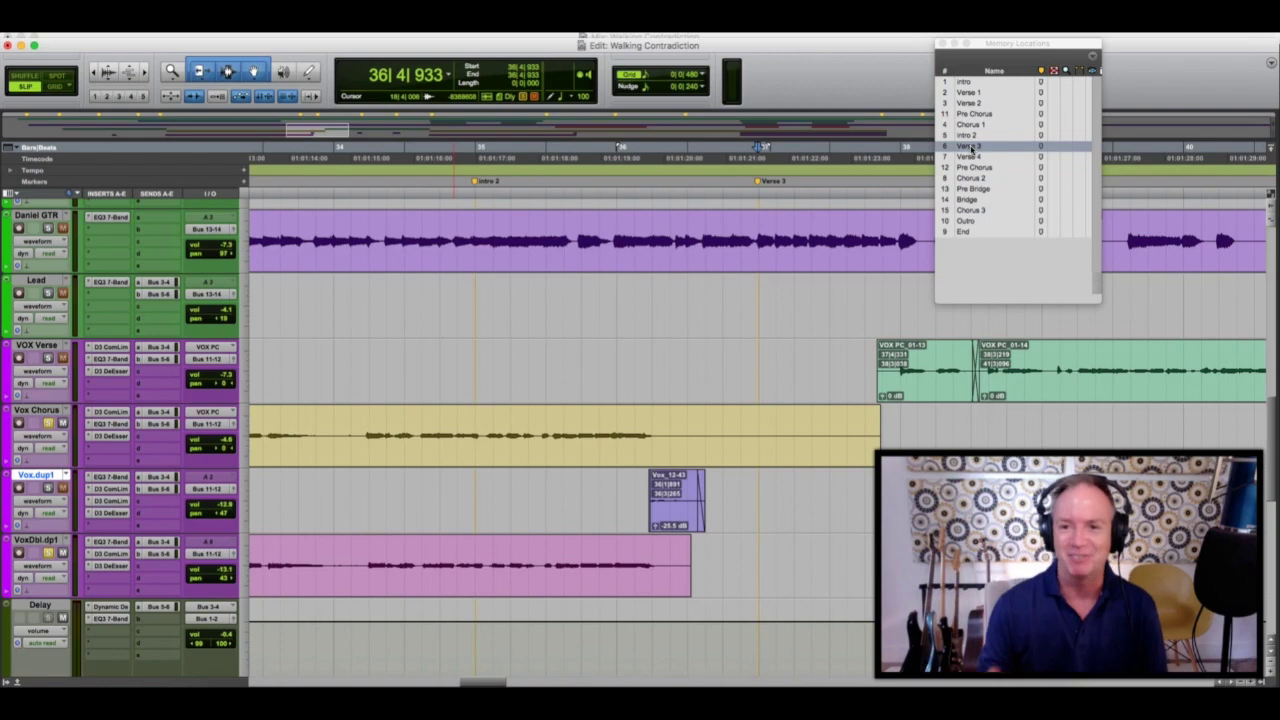
click(975, 115)
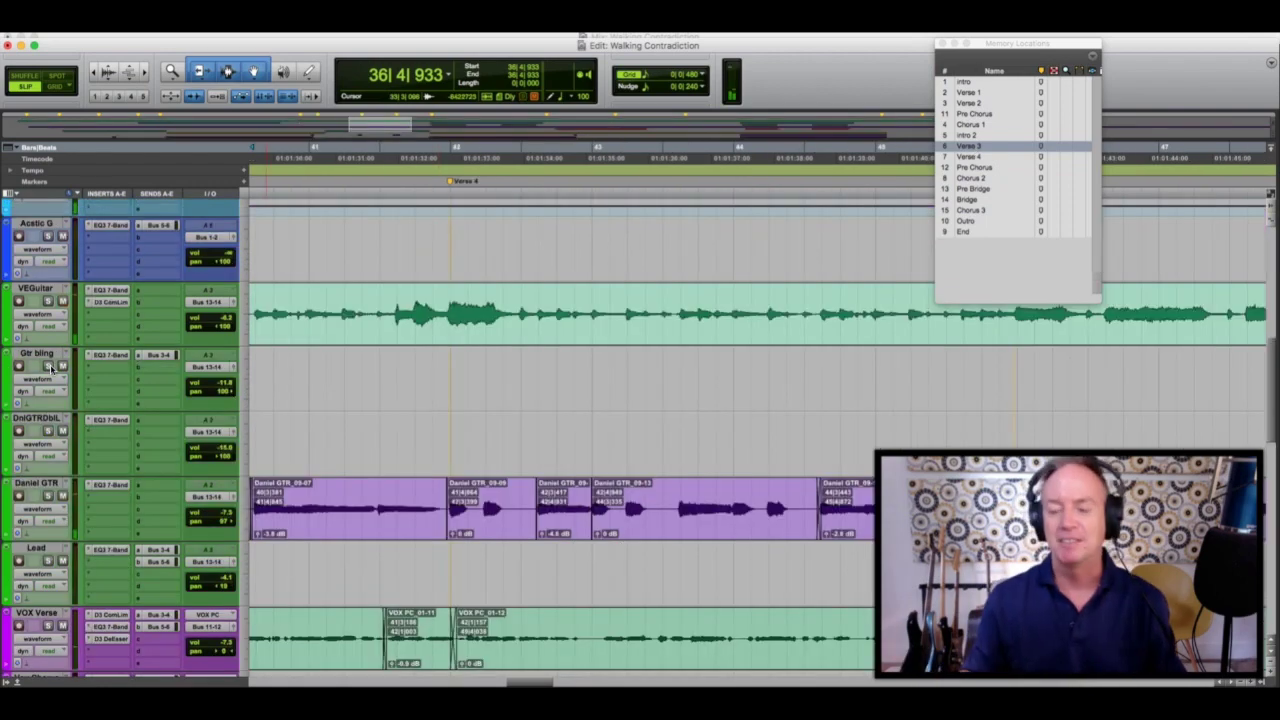
scroll(806, 401, up, 5)
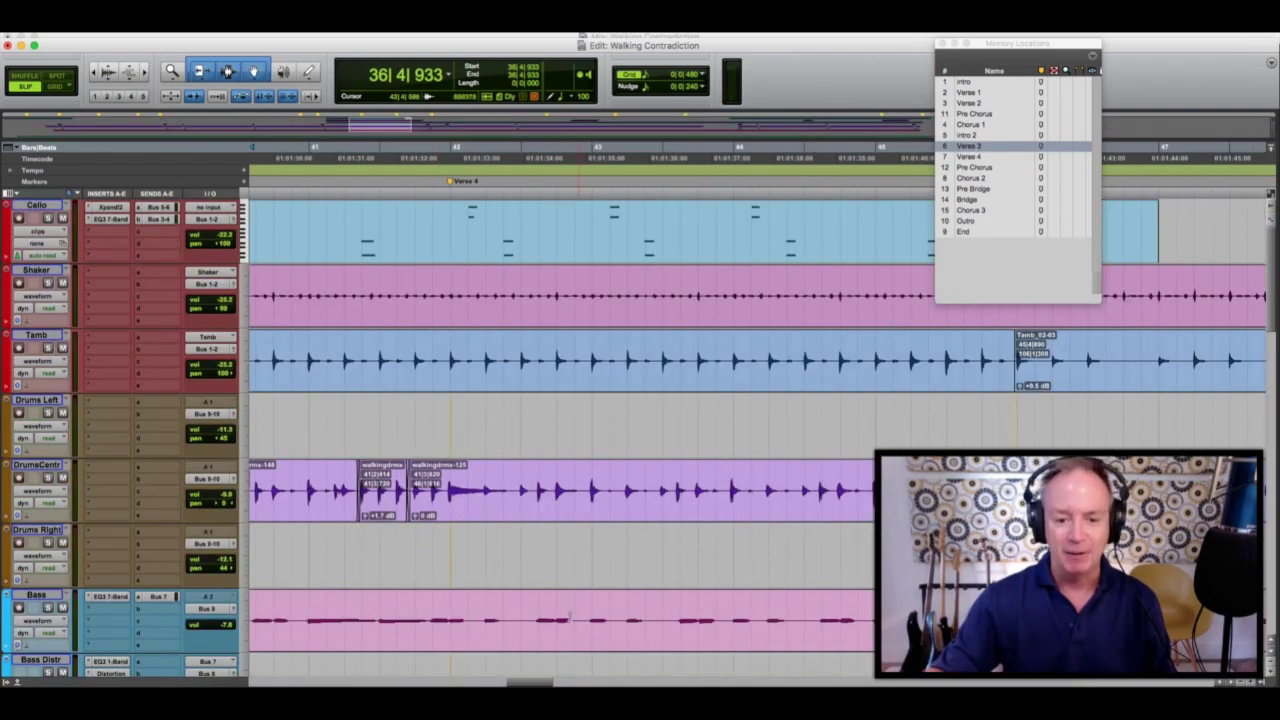
drag(535, 682, 515, 682)
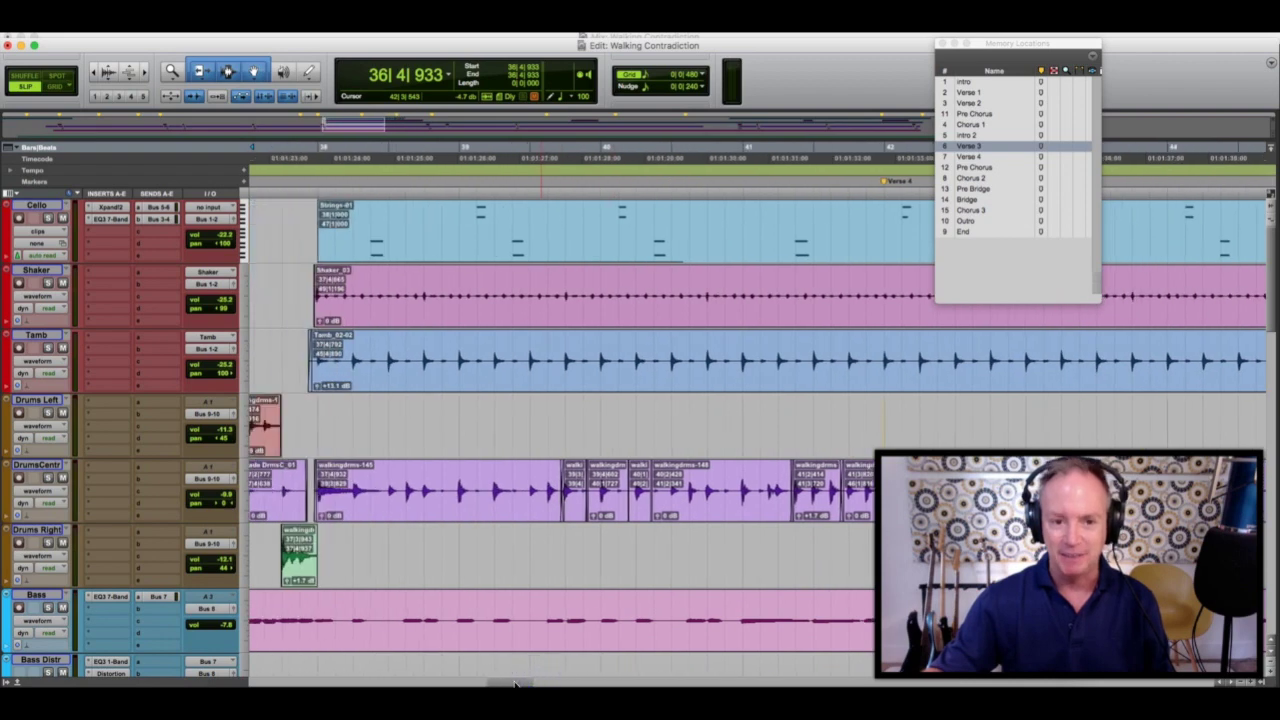
click(310, 207)
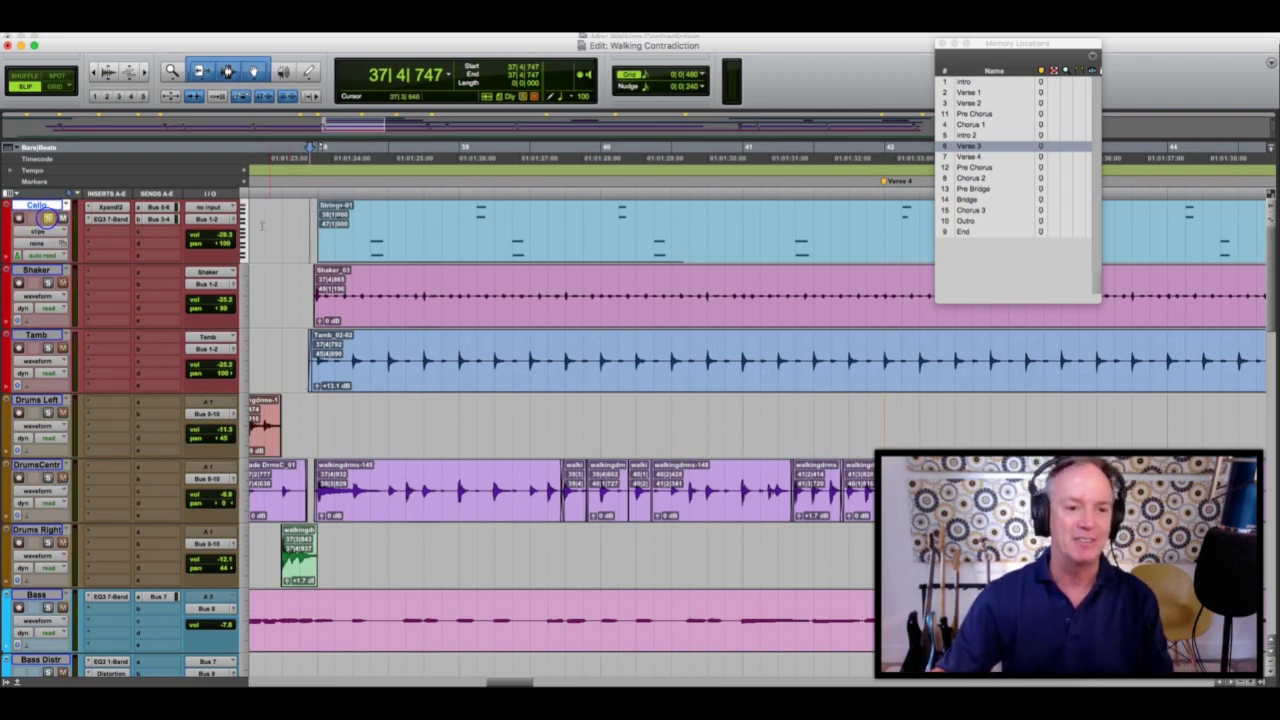
key(space)
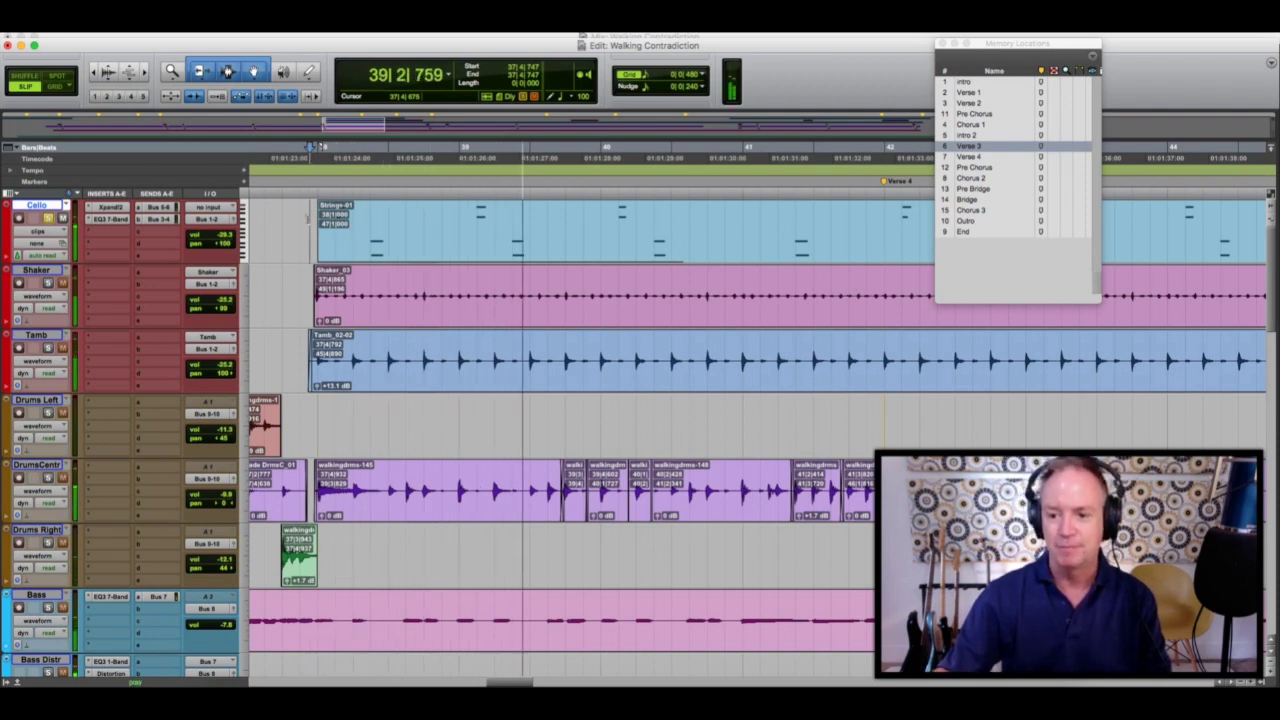
key(space)
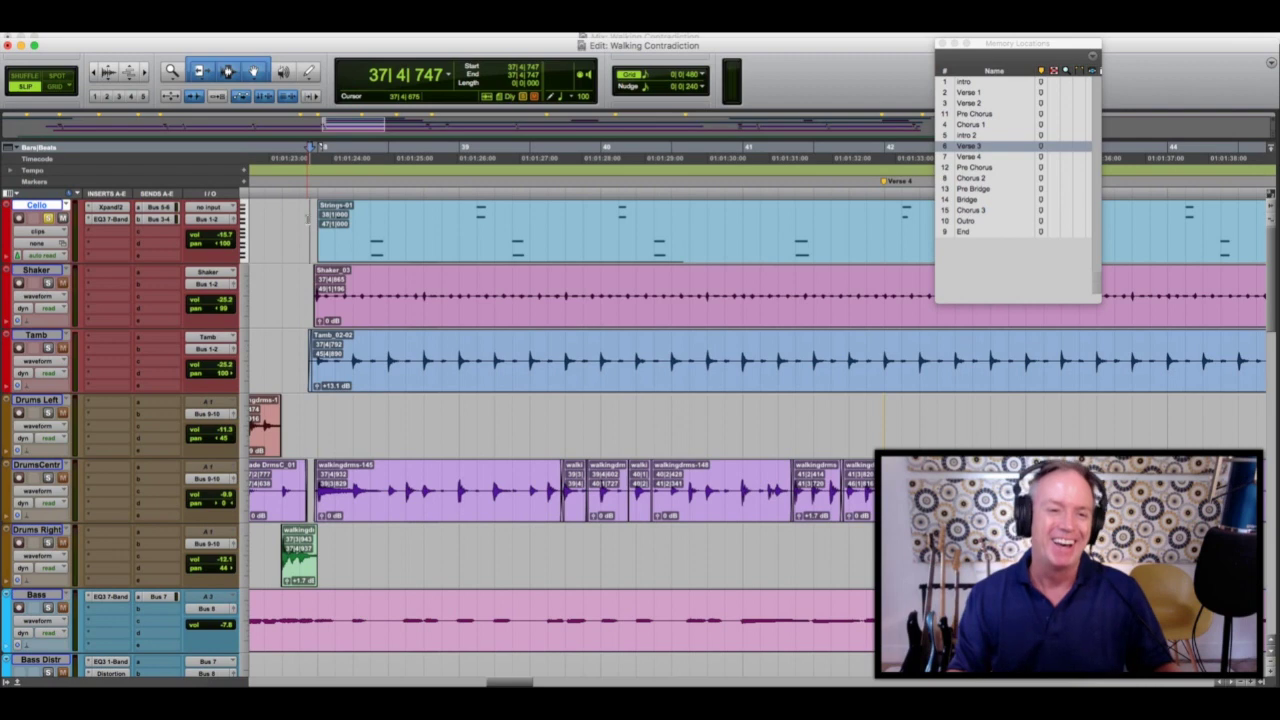
- Unsolo the Cello track and play the full mix from 37|4|512 into the second Pre Chorus
click(300, 220)
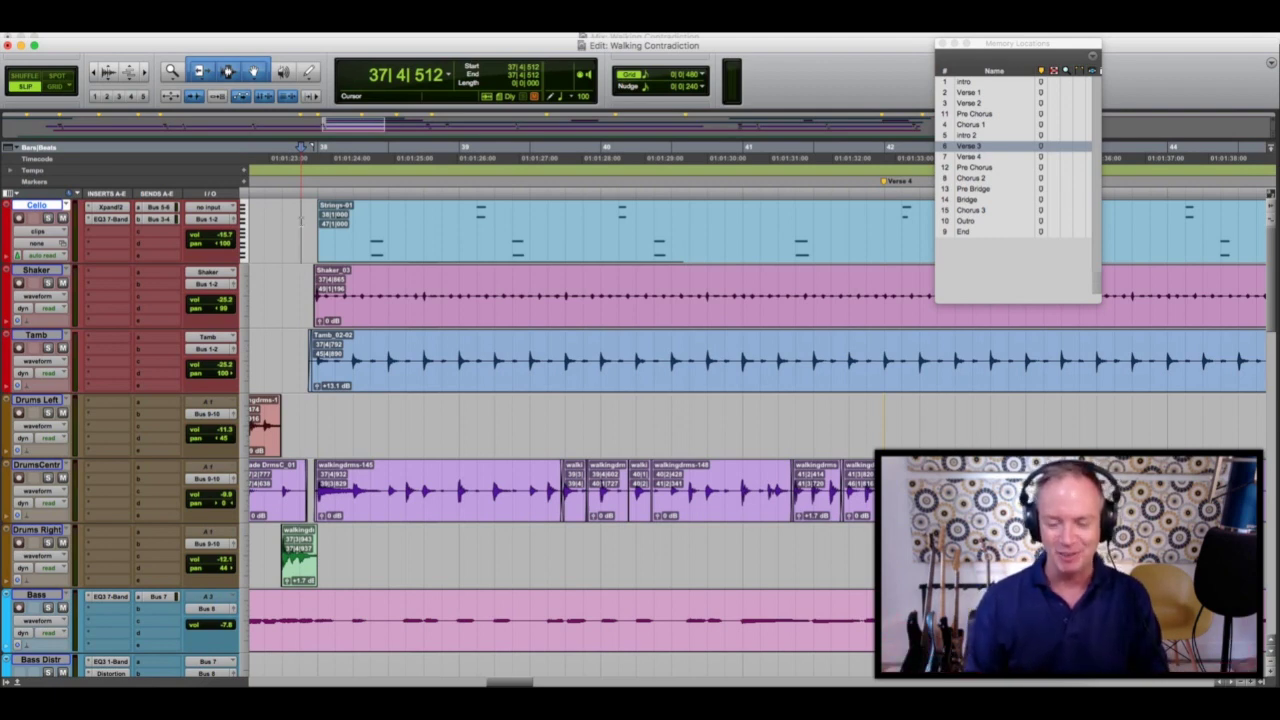
key(space)
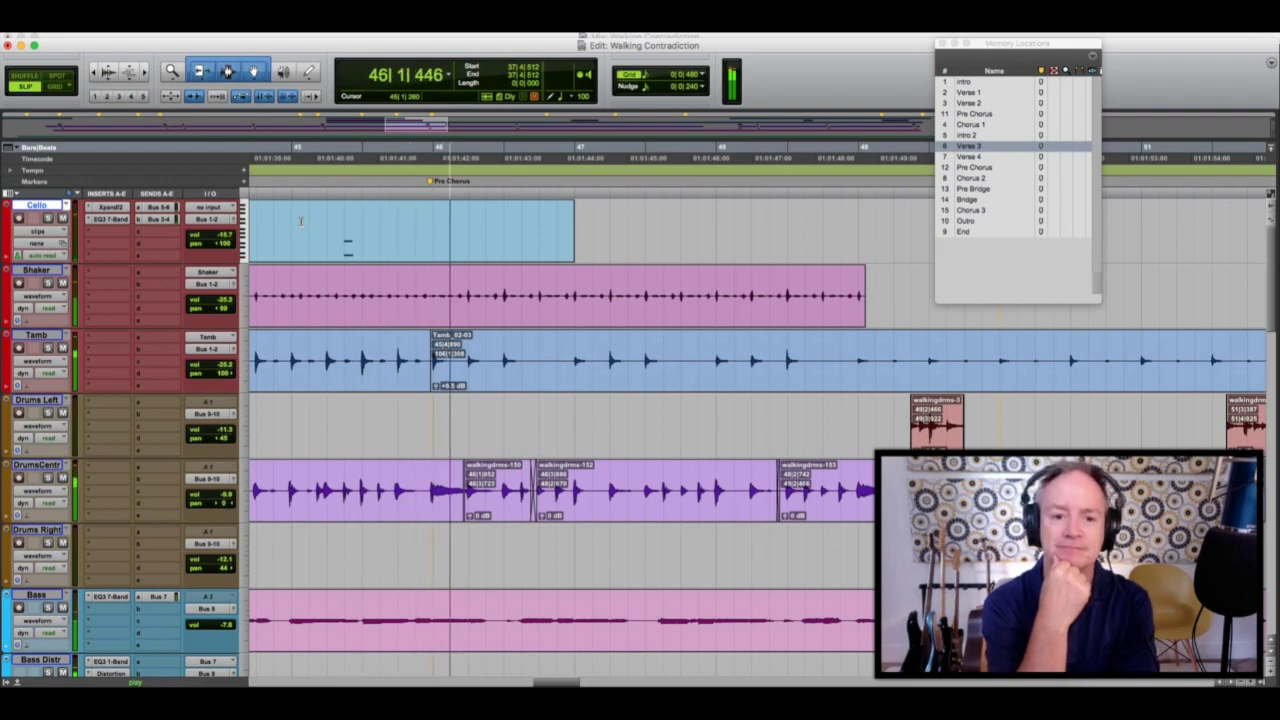
key(space)
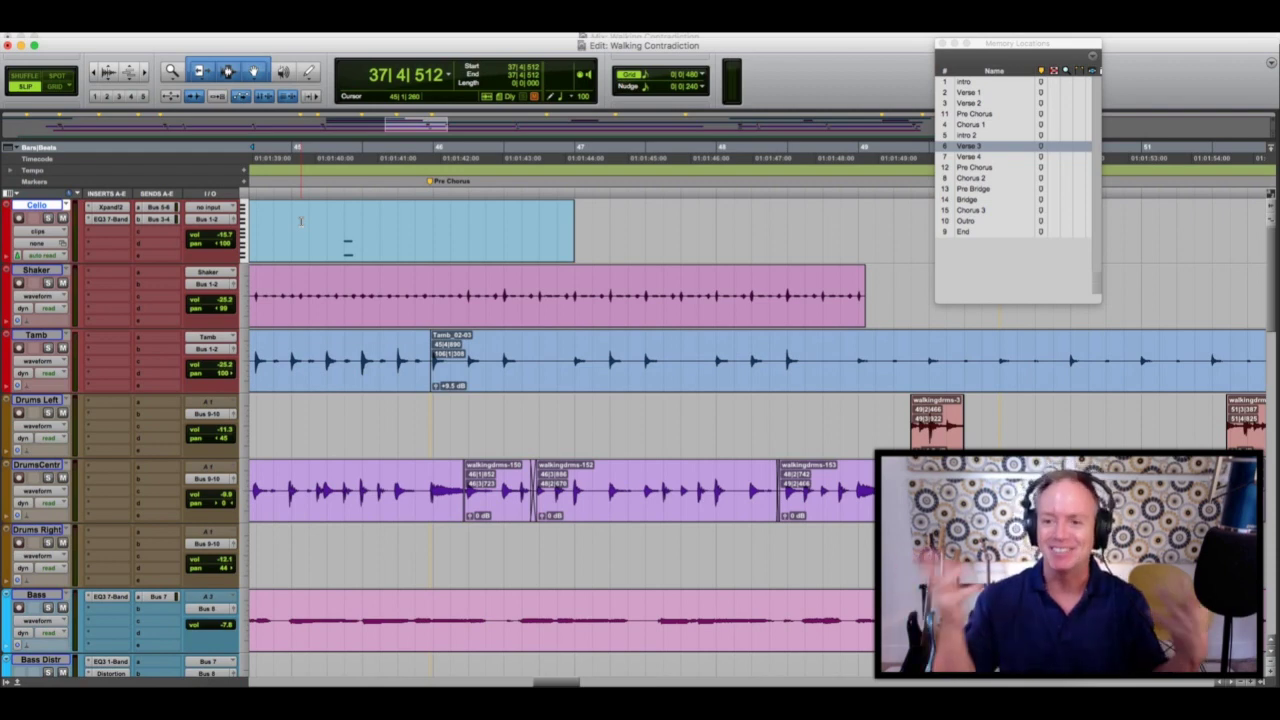
- Recall the Pre Bridge memory location, play the section from there and stop playback
click(975, 189)
key(space)
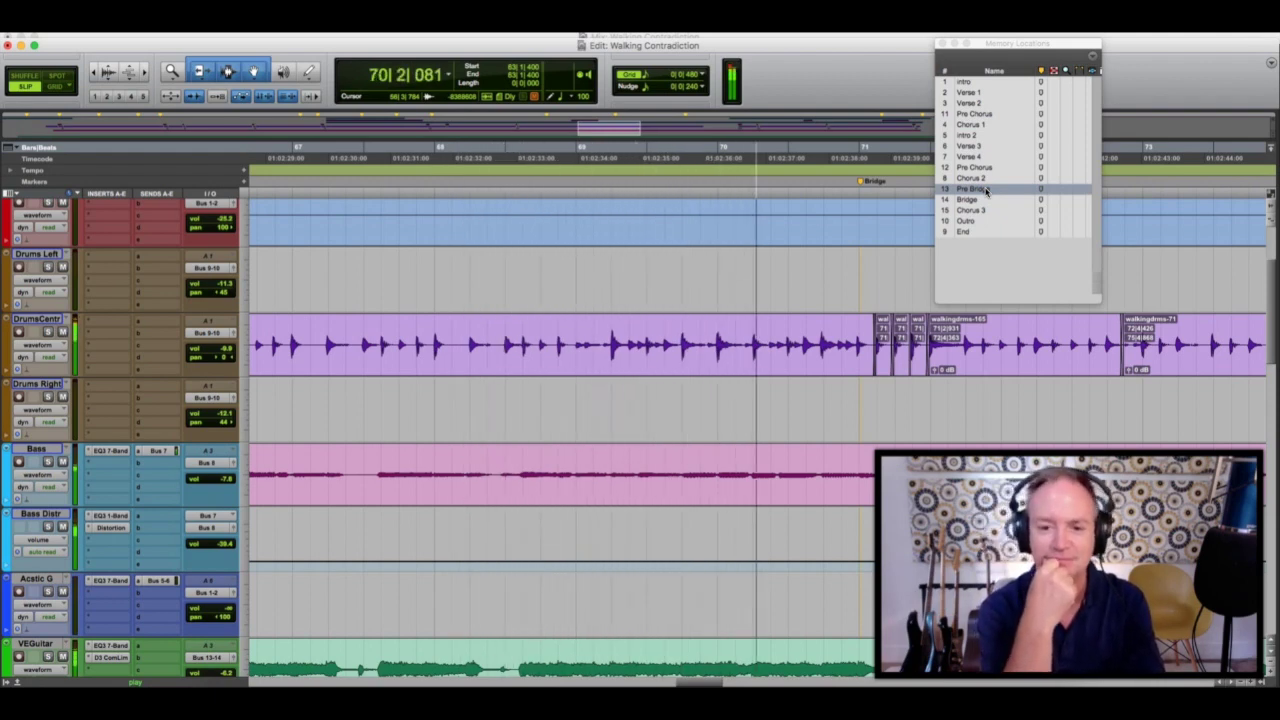
key(space)
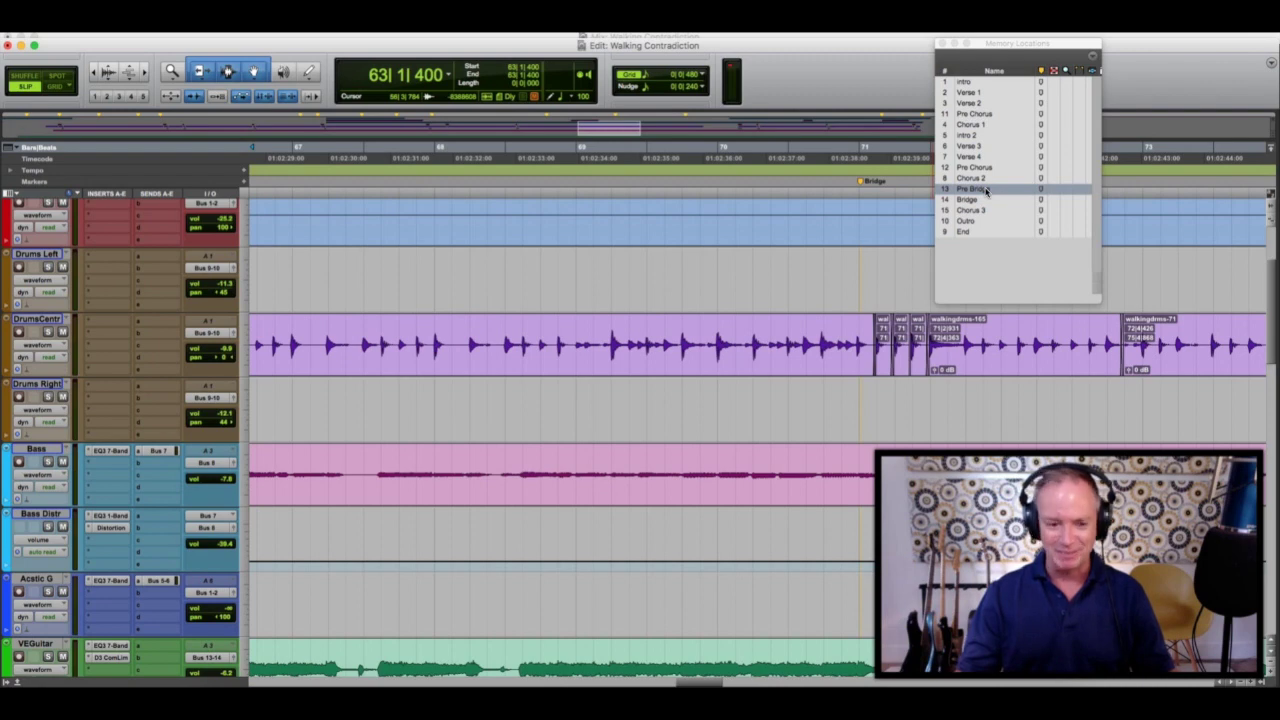
- Solo the Vox Chorus, Vox.dup1 and VoxDbl.dp1 tracks and play the stacked vocals from 85|2|013
click(975, 200)
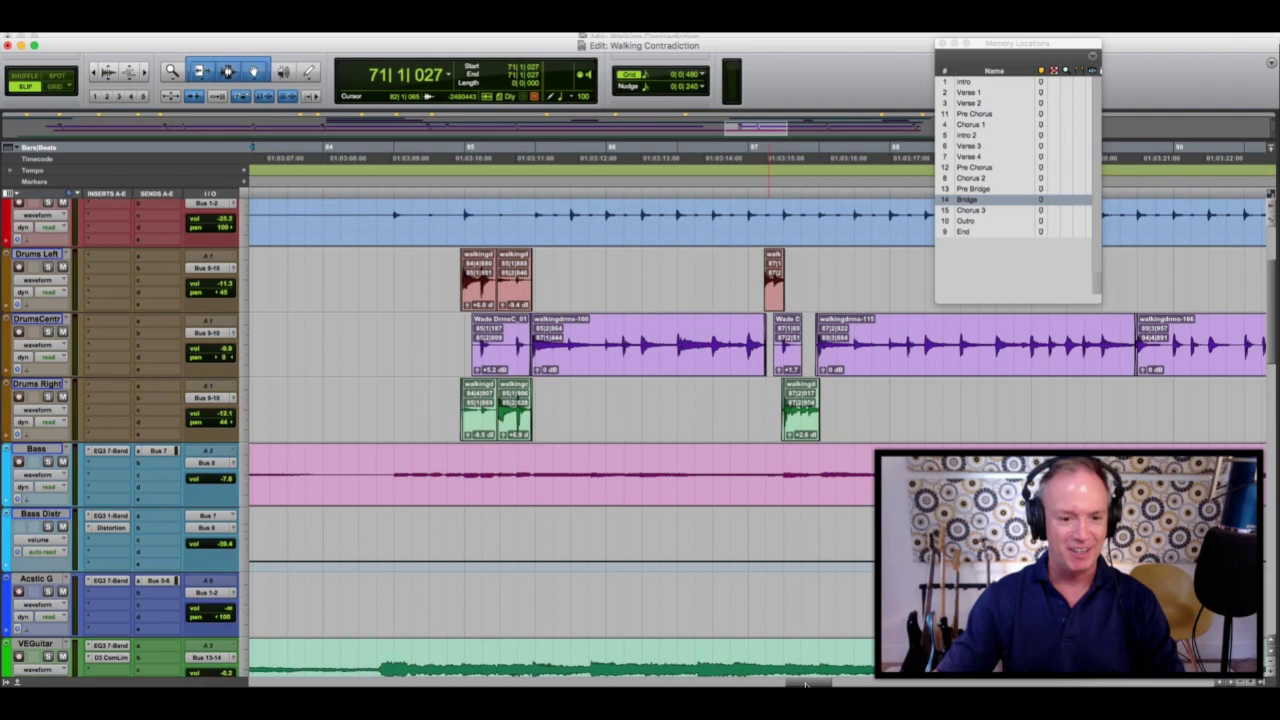
scroll(1268, 335, down, 10)
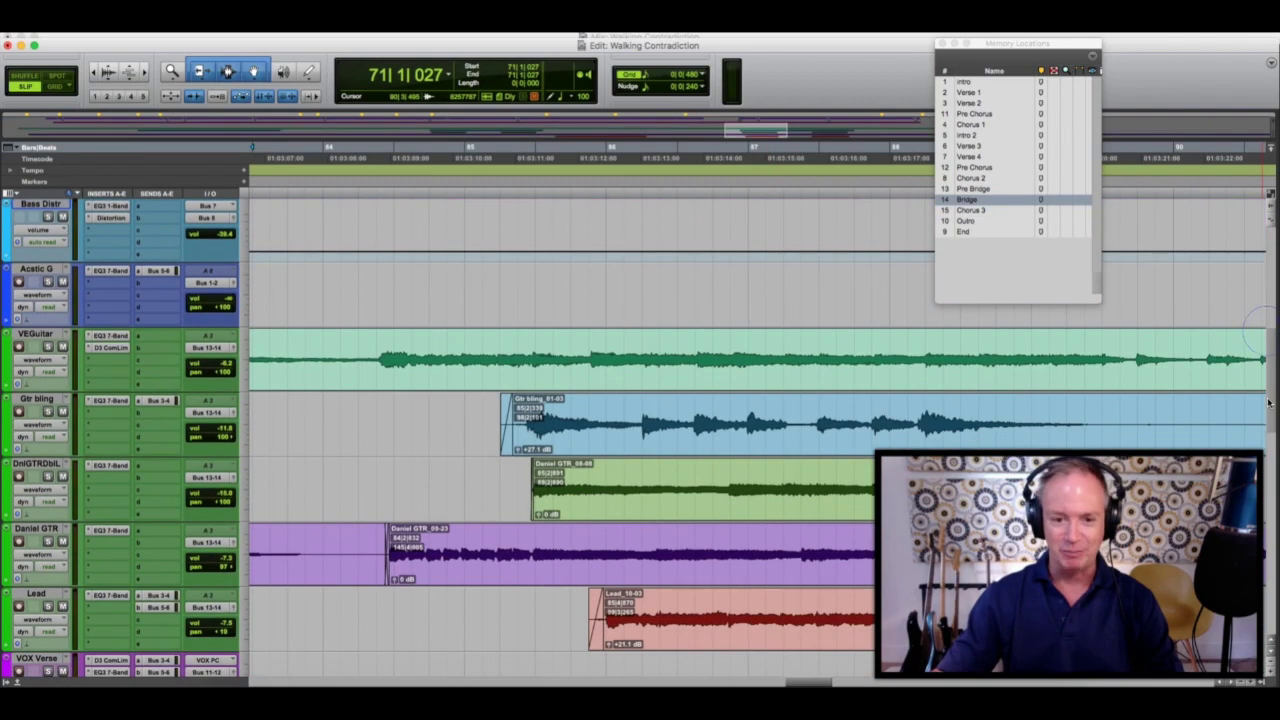
scroll(1268, 432, down, 6)
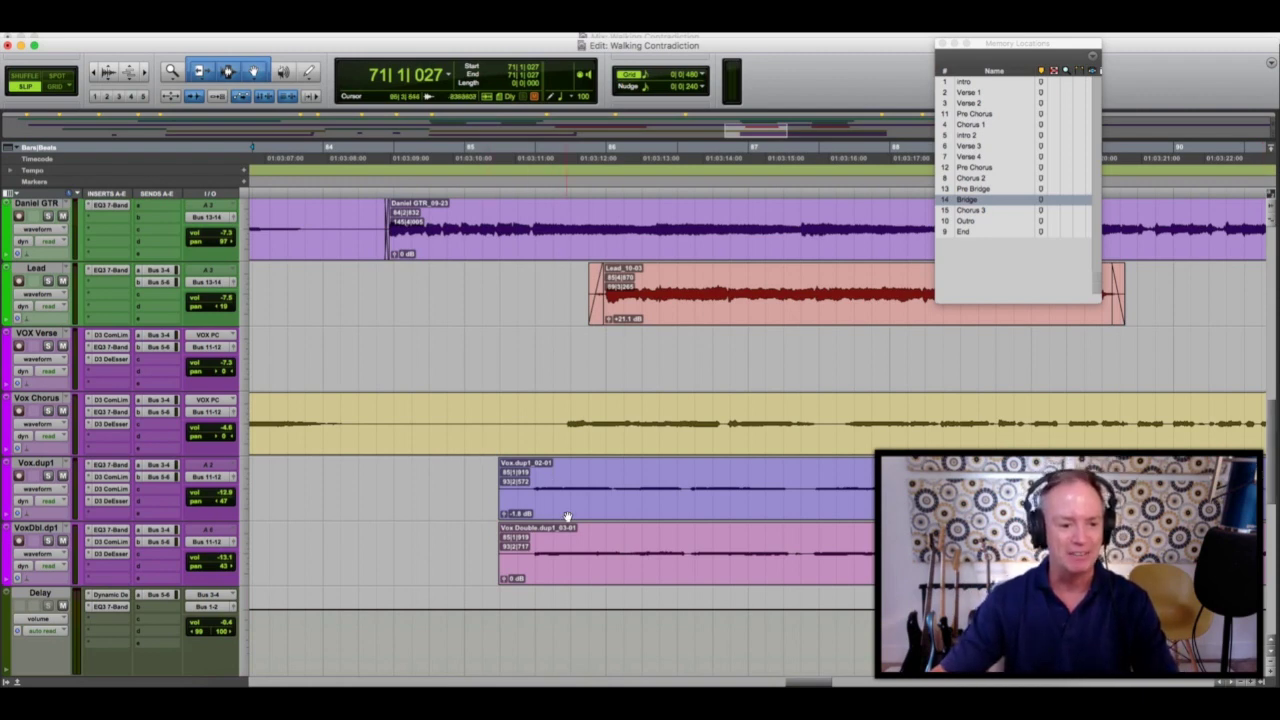
click(47, 411)
click(47, 475)
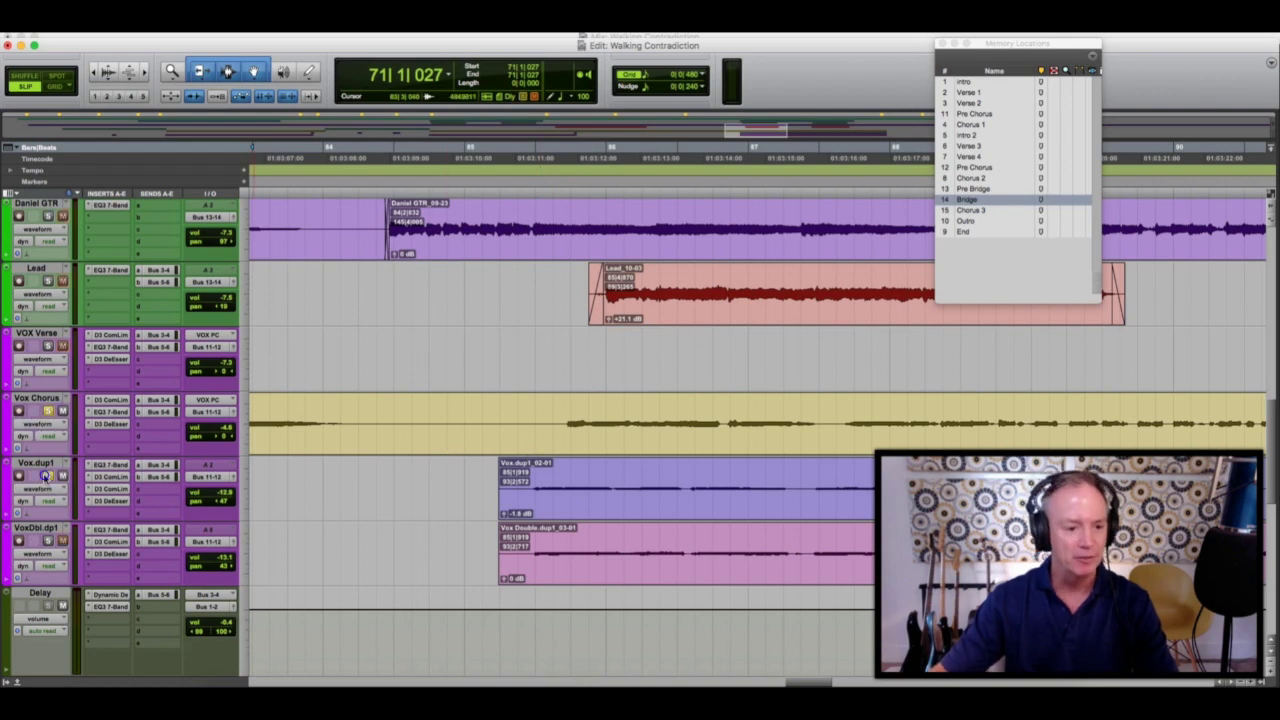
click(47, 540)
click(501, 416)
key(space)
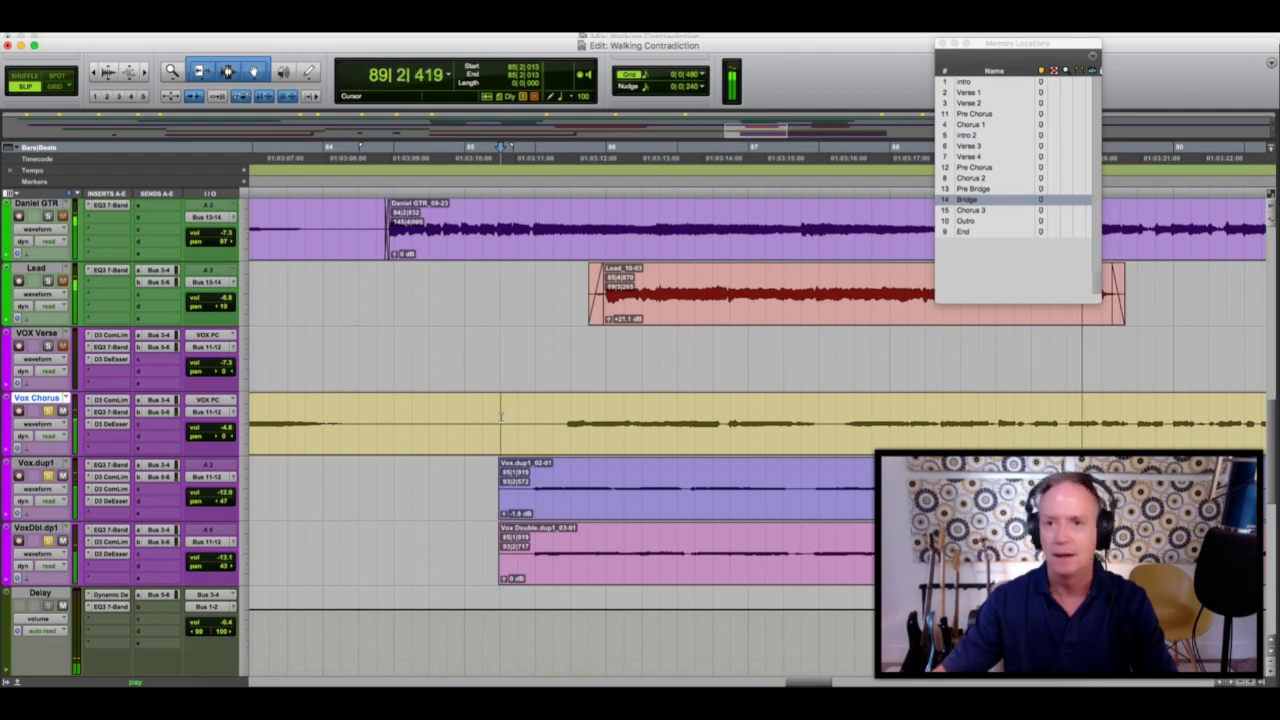
key(space)
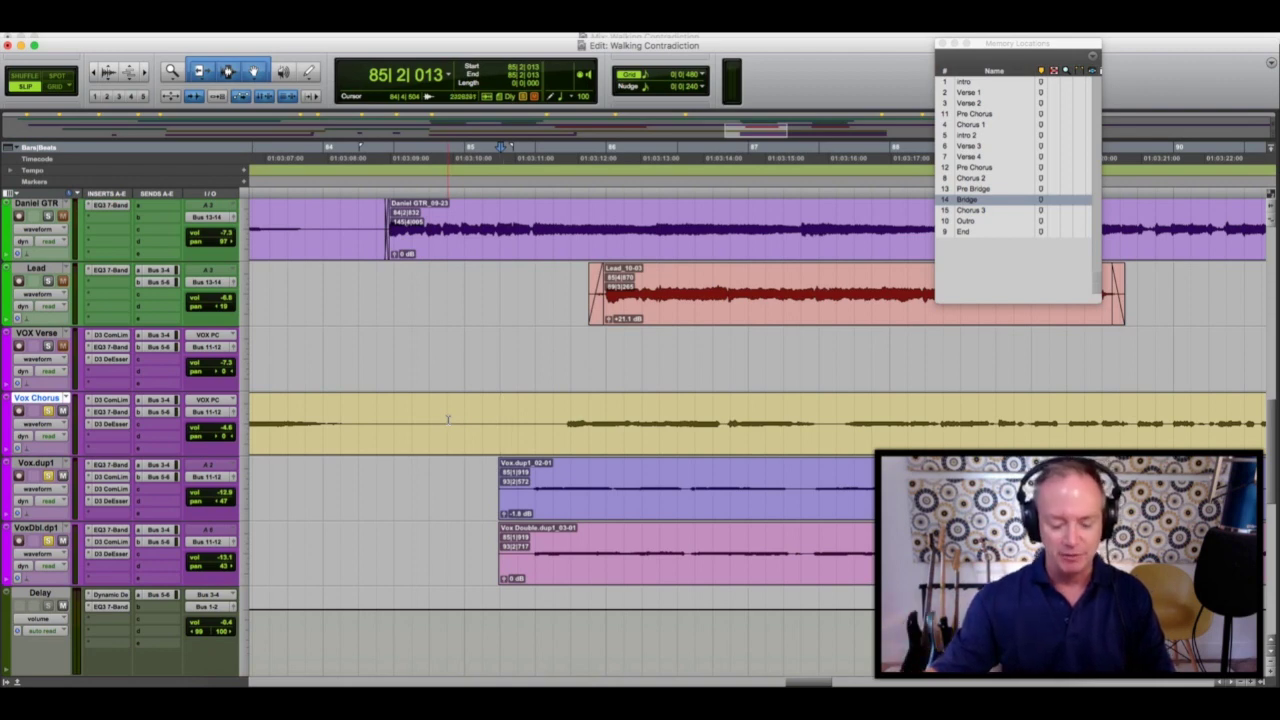
- Play the soloed Vox Chorus, Vox.dup1 and VoxDbl.dp1 vocals from 85|1|395 and stop playback
click(478, 420)
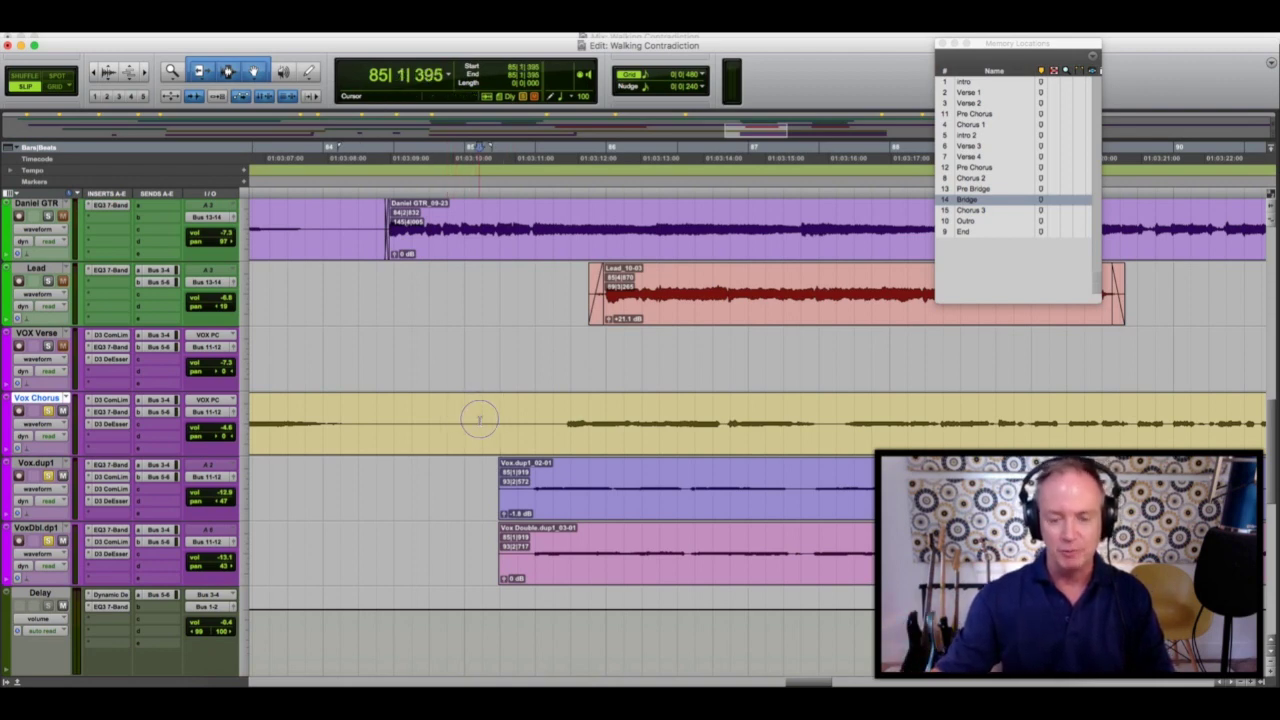
key(space)
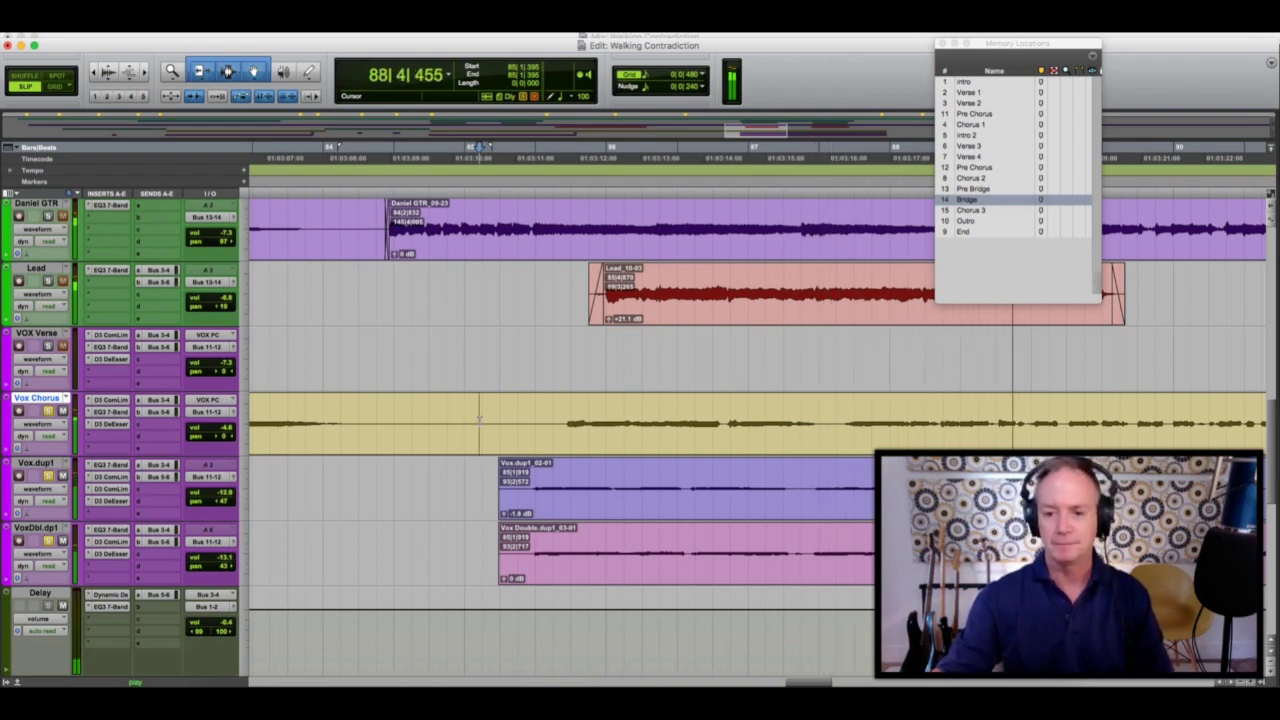
key(space)
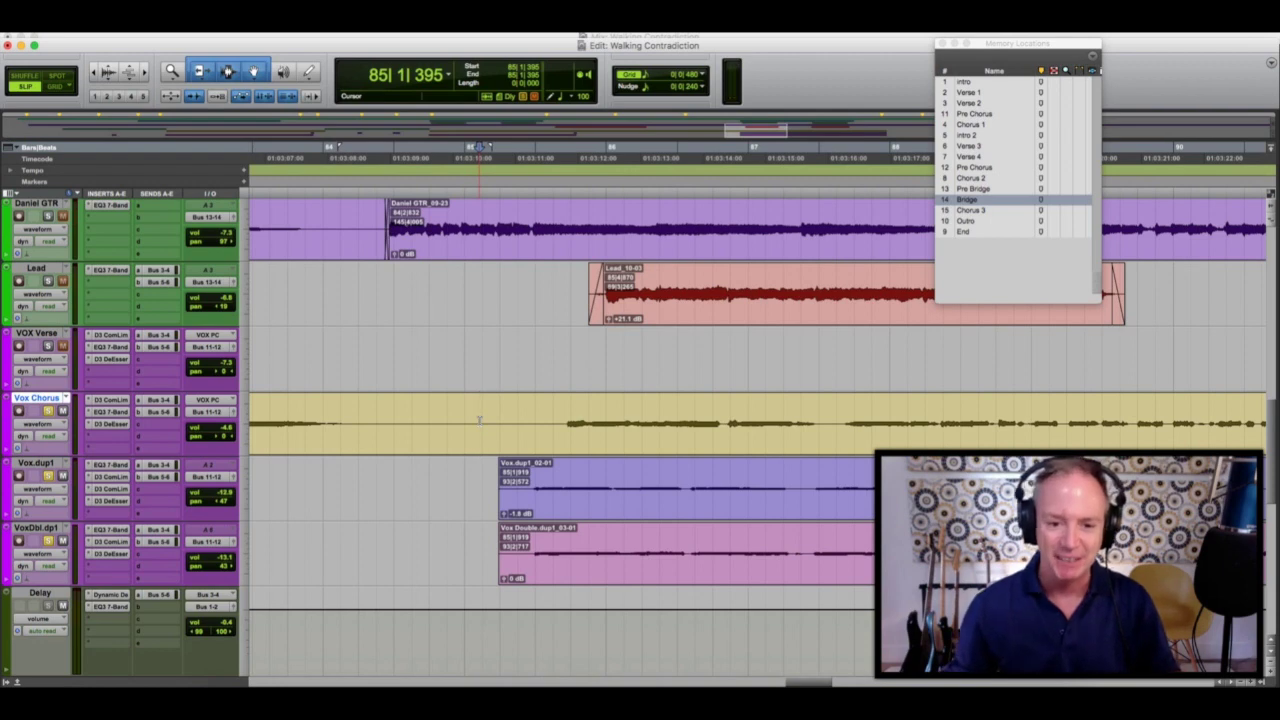
click(479, 419)
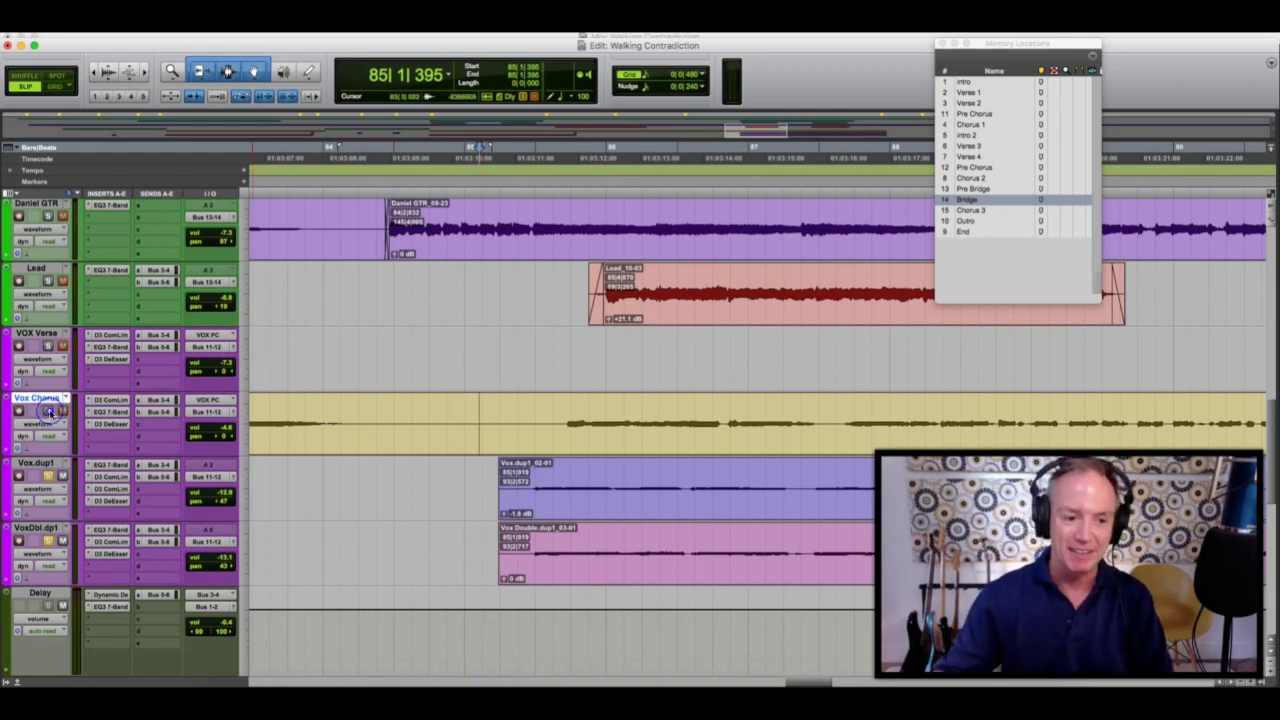
- Unsolo Vox Chorus, keep only Vox.dup1 and VoxDbl.dp1 soloed, and play the two doubles from 85|1|413
click(47, 541)
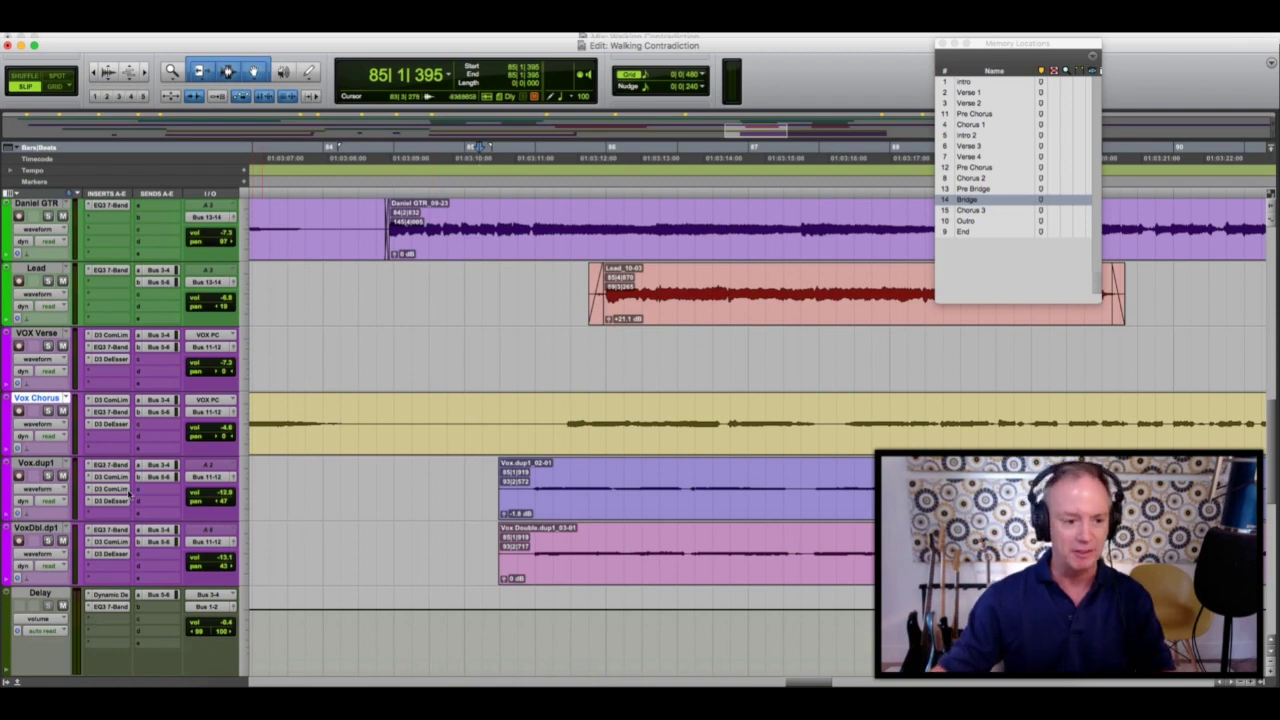
click(48, 476)
click(48, 540)
key(semicolon)
key(space)
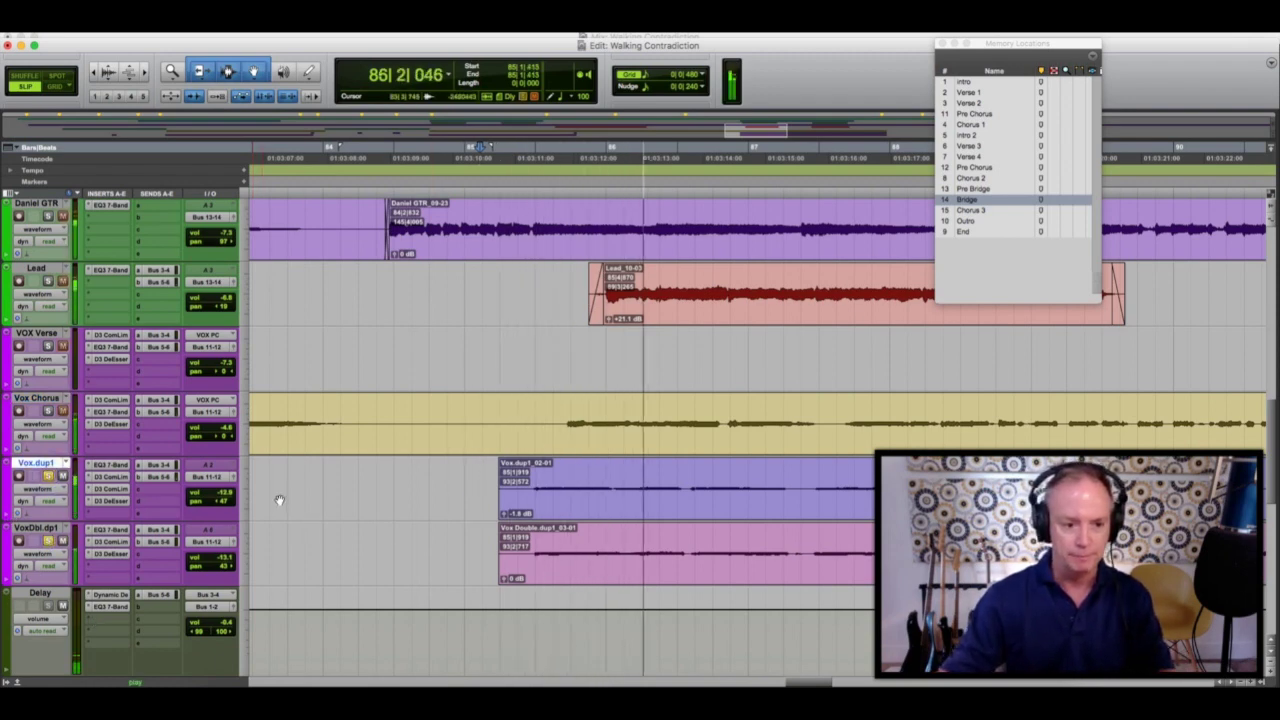
key(space)
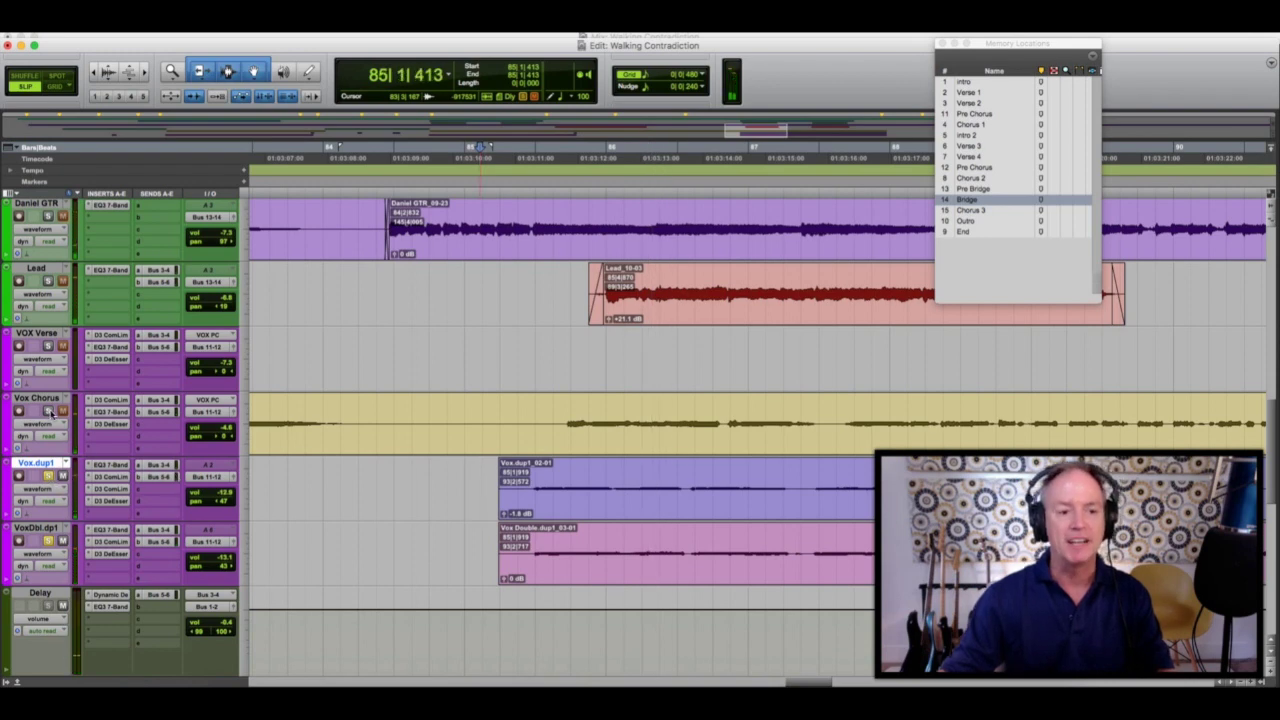
- Solo Vox Chorus together with its two doubles and play the three vocal tracks from 84|4|884
click(462, 412)
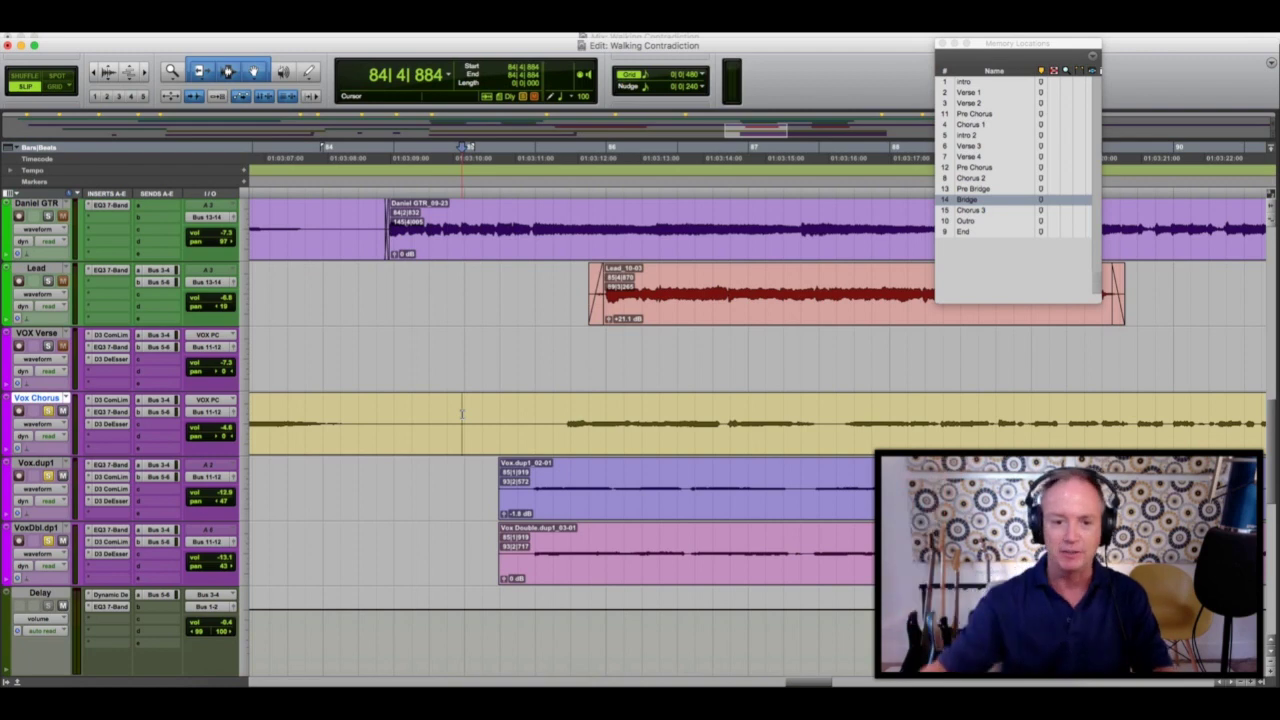
key(space)
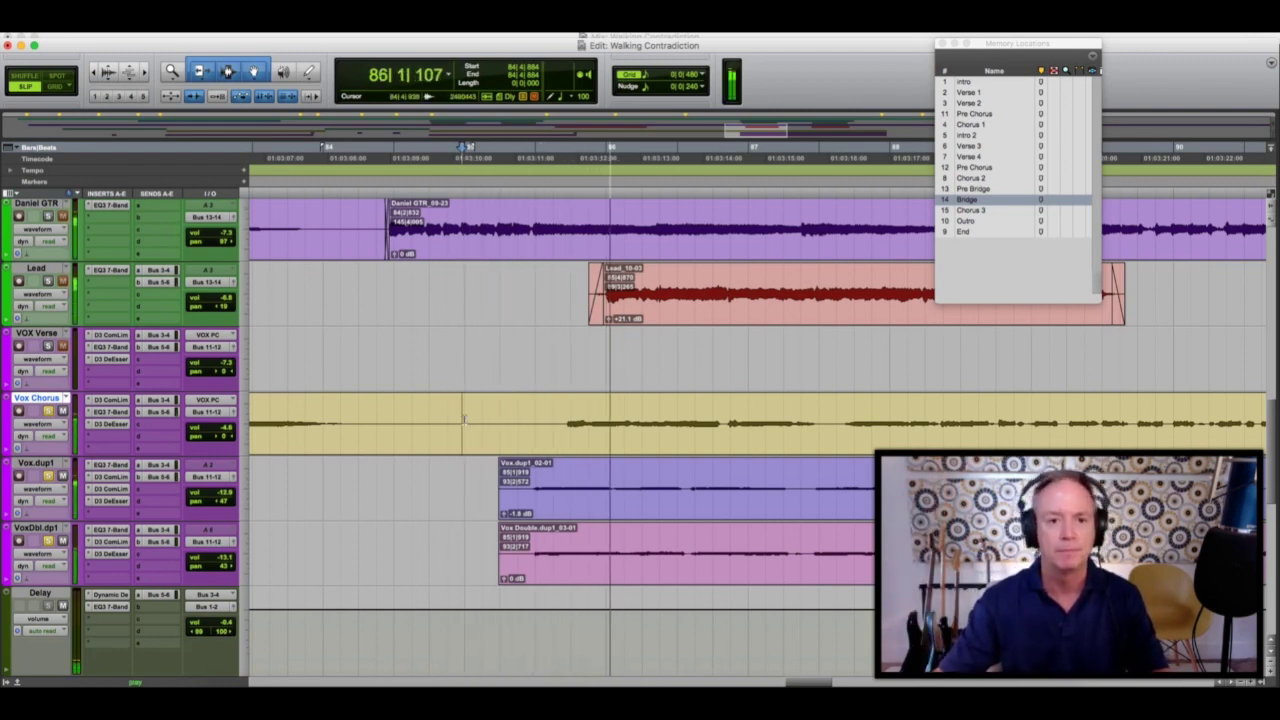
key(space)
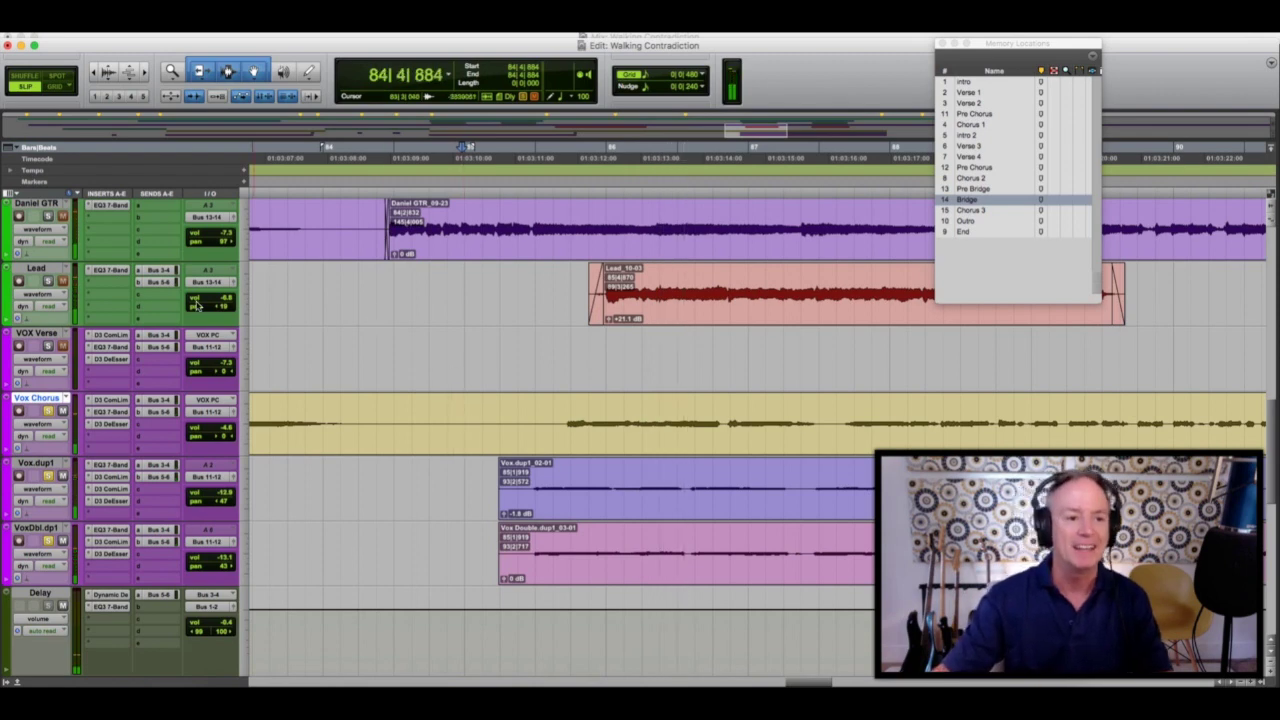
- Add the Lead guitar track to the soloed vocals and play the combination from 84|4|884
click(47, 281)
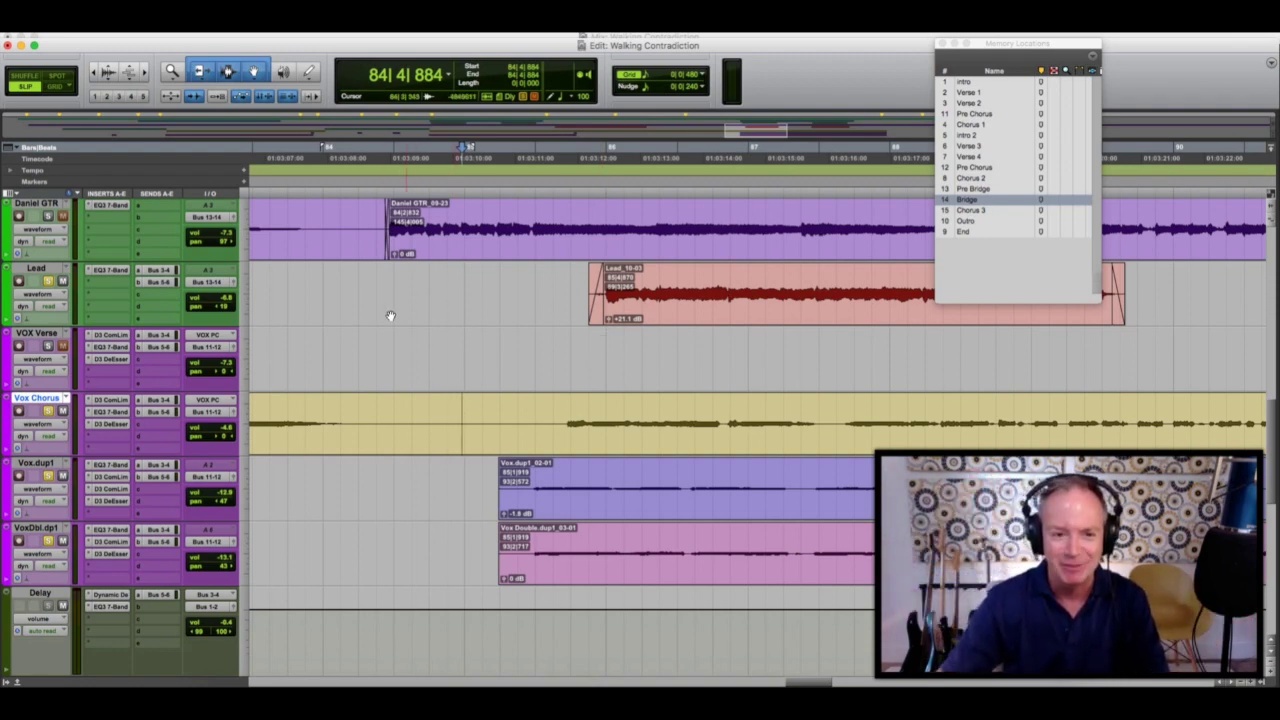
key(space)
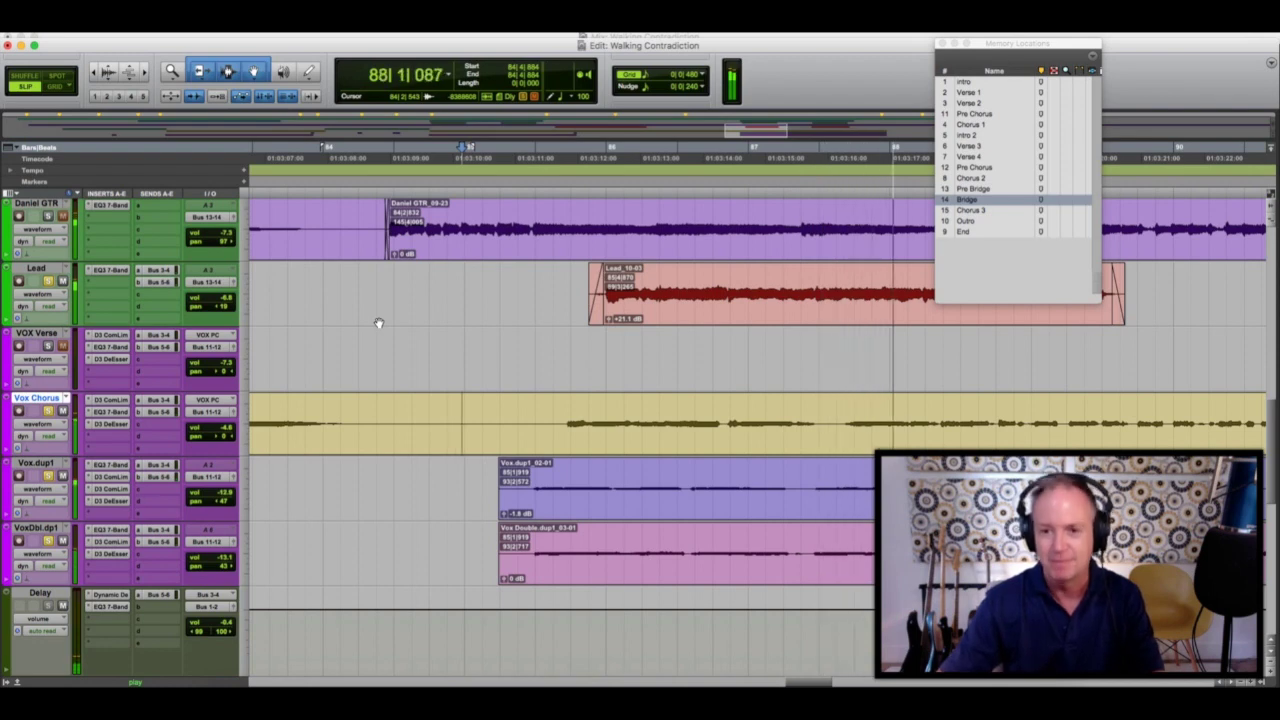
key(space)
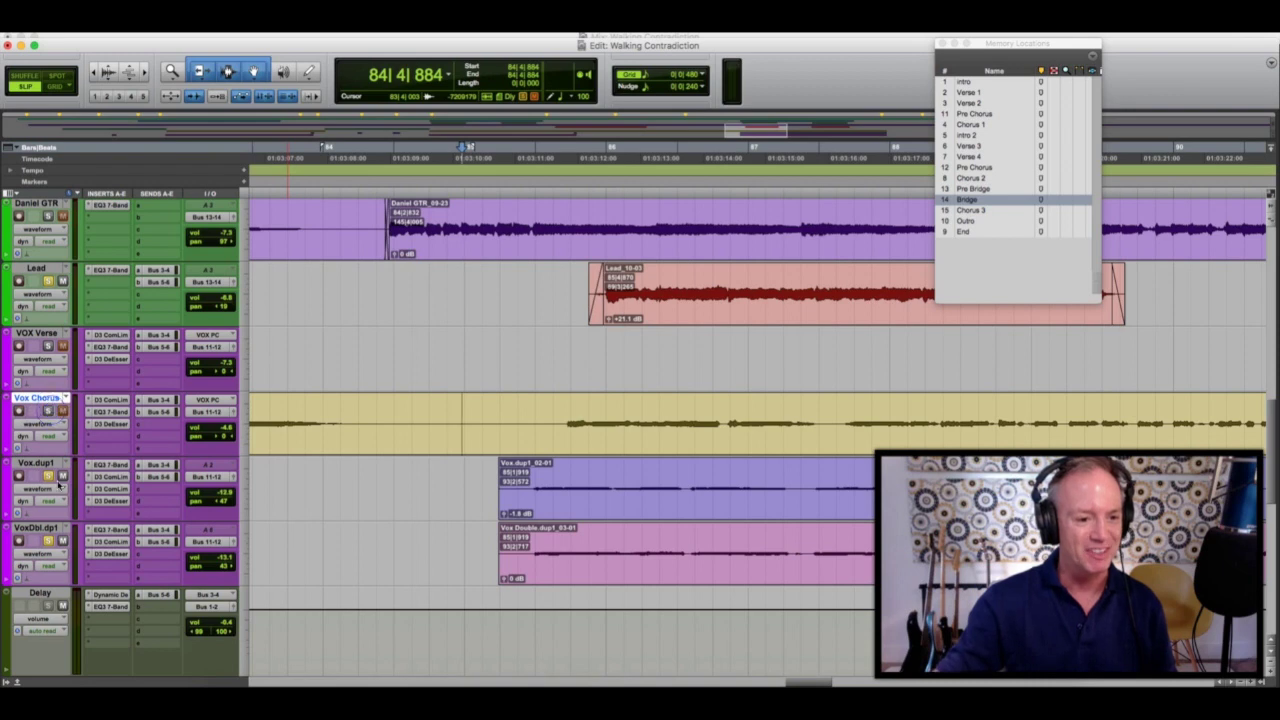
- Unsolo all tracks, play the full mix from 84|4|884 to the ending, and examine where the tracks end around the End marker
key(space)
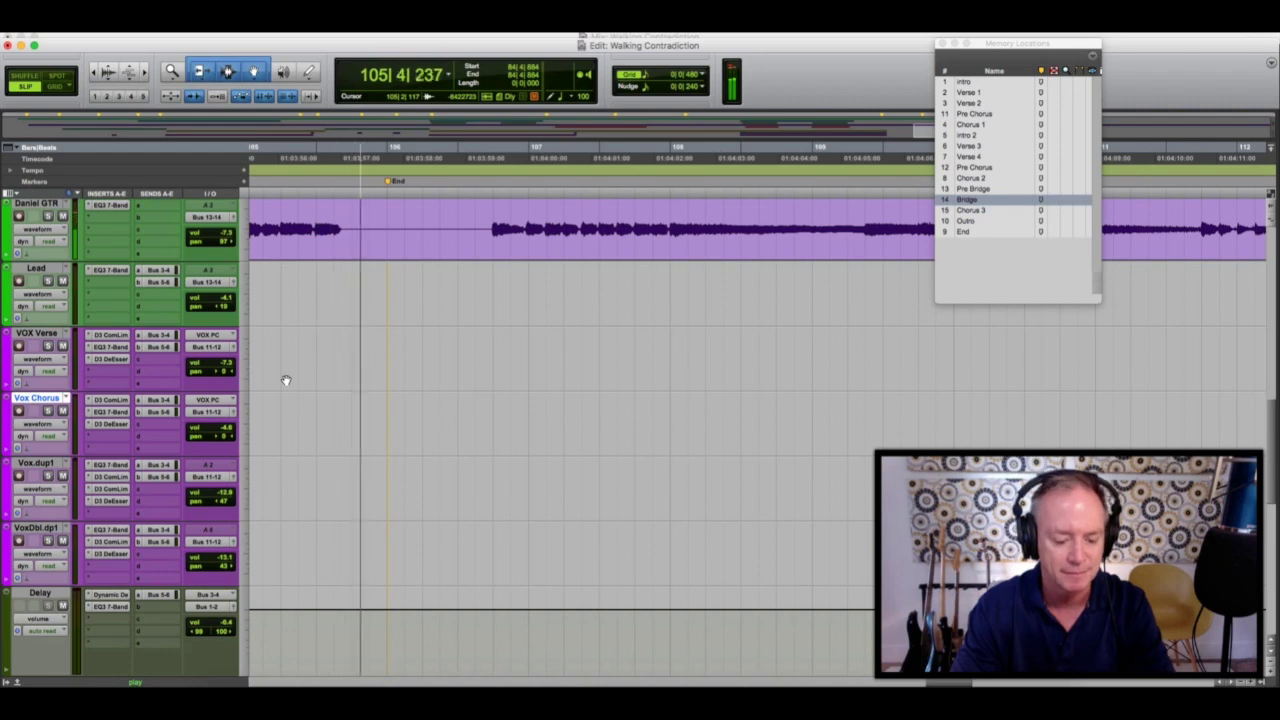
key(space)
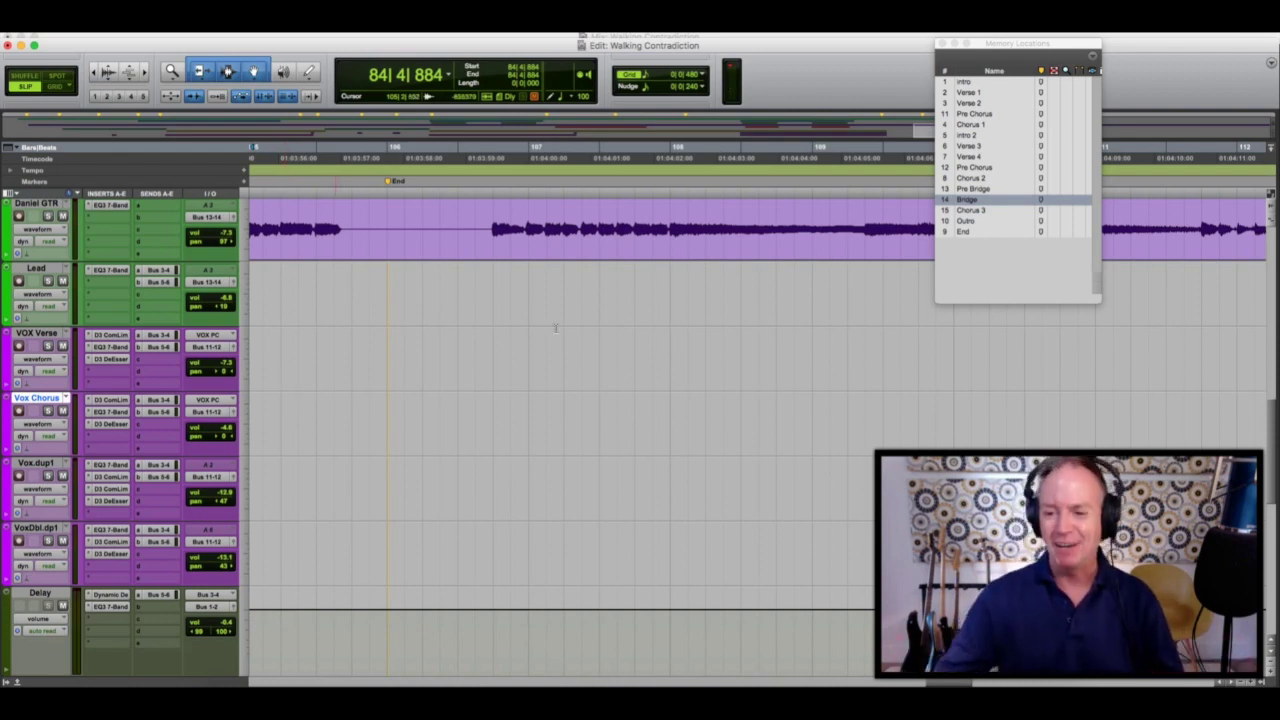
drag(1269, 410, 1270, 192)
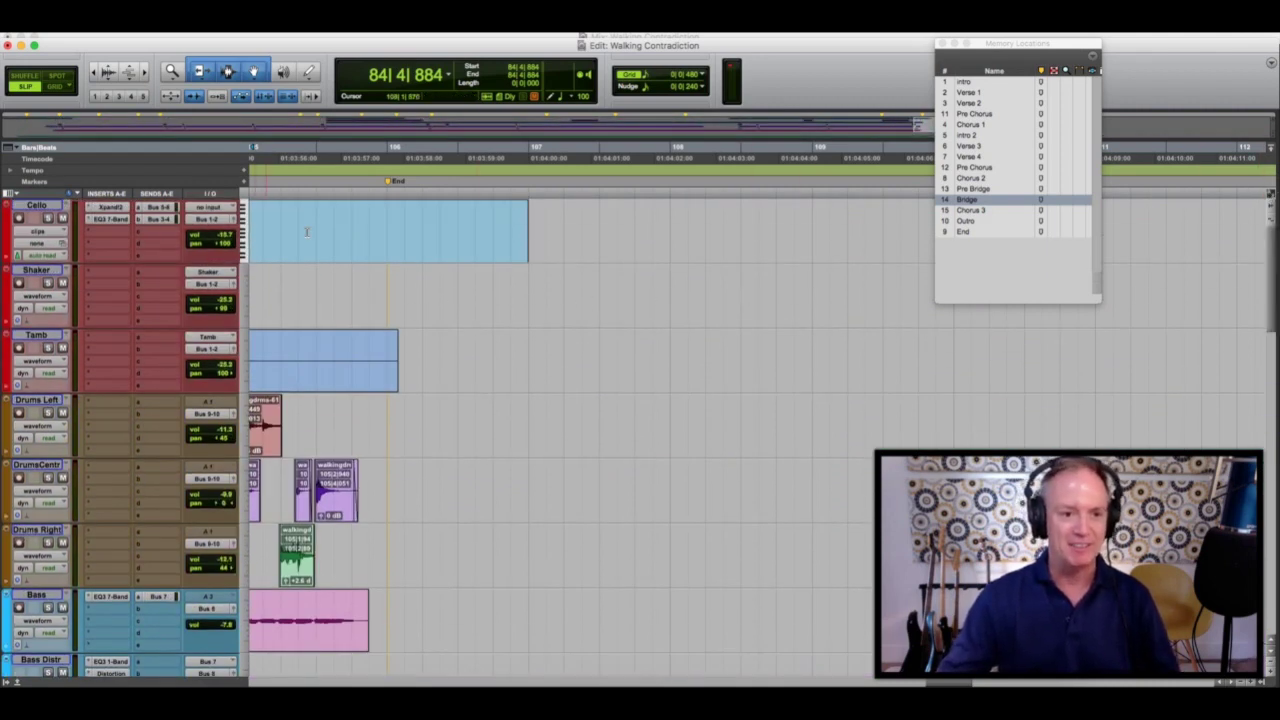
drag(1273, 274, 1273, 311)
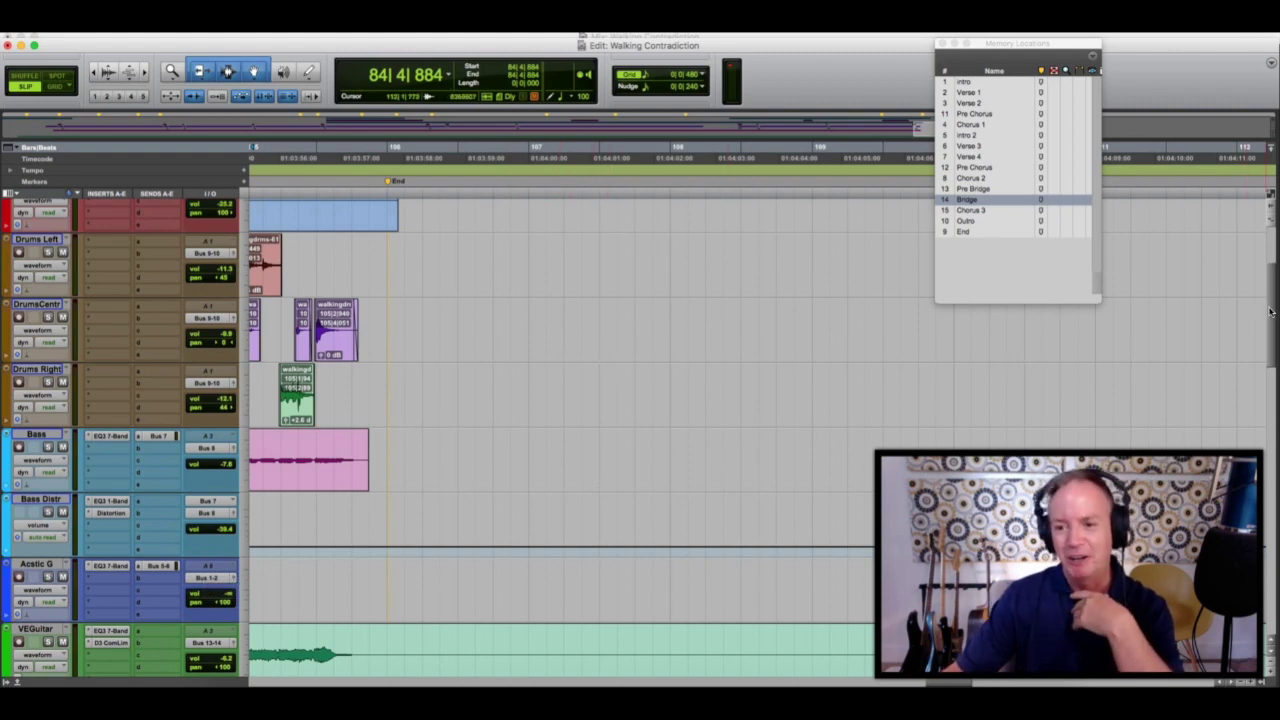
scroll(1274, 310, down, 3)
scroll(1274, 310, up, 3)
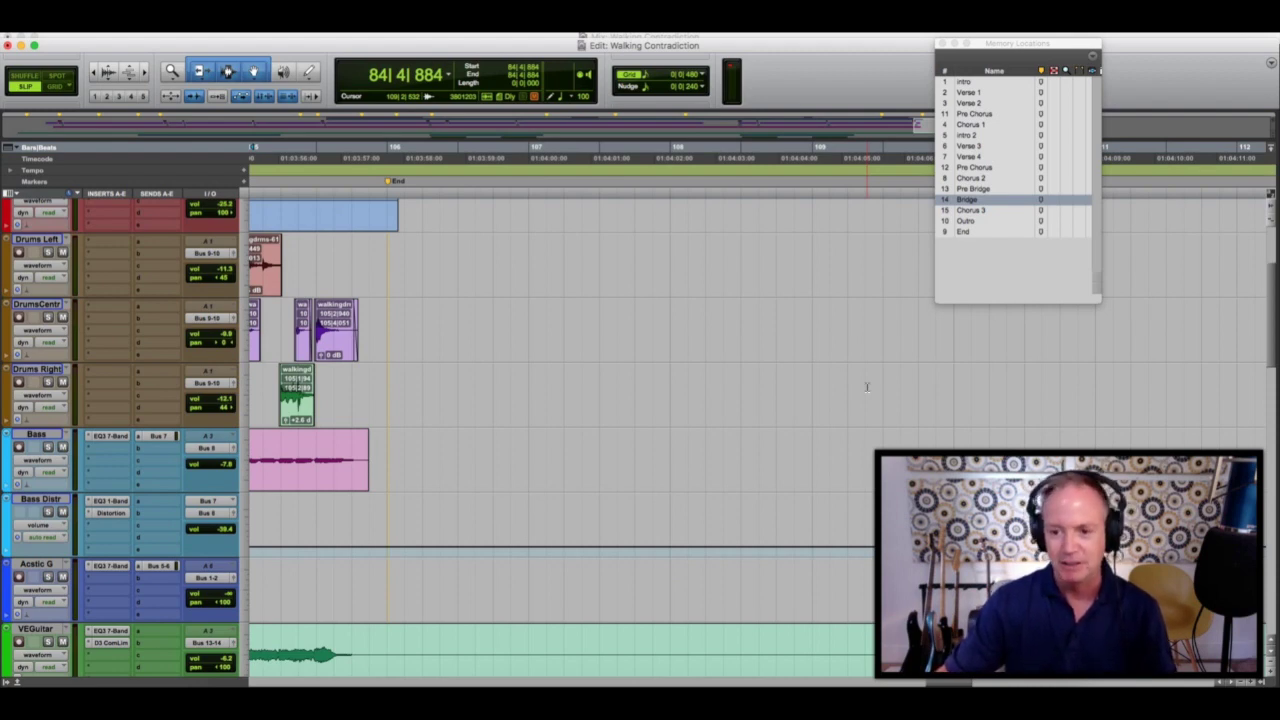
- Go back to the bridge vocals, open the EQ3 7-Band insert on VoxDbl.dp1 and select that track's clip at 85|1|919
drag(1273, 345, 1275, 460)
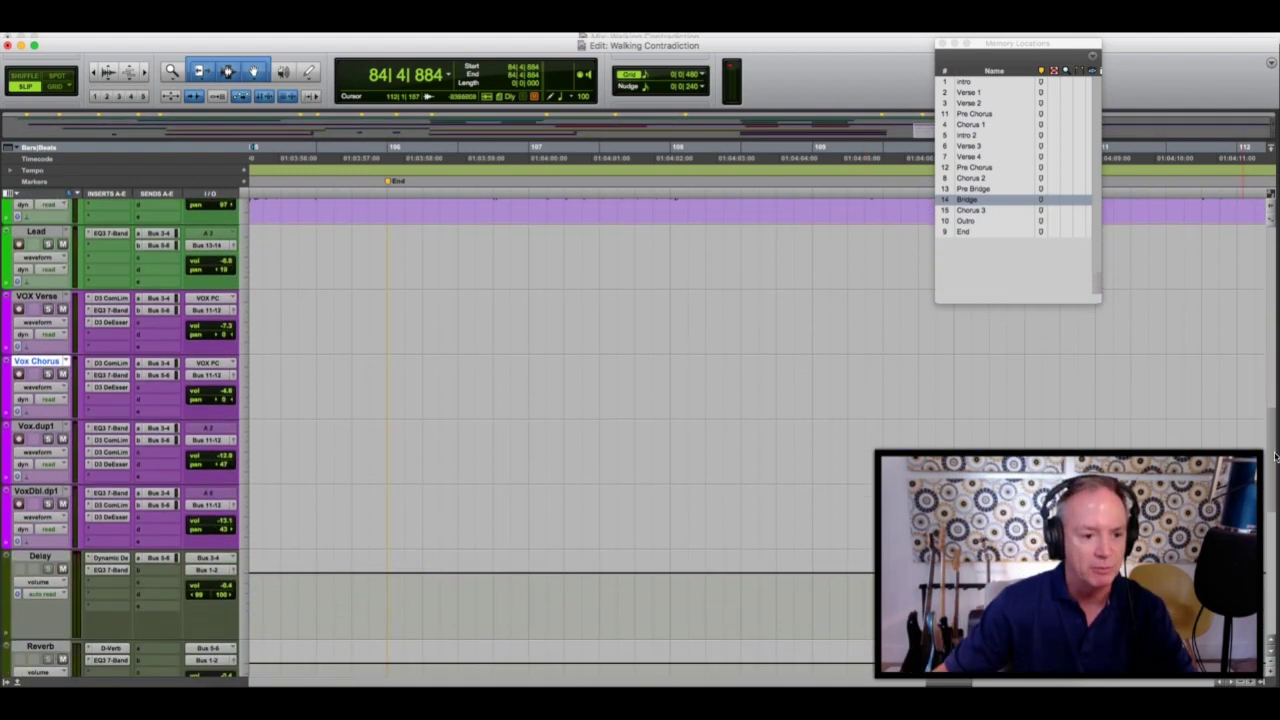
drag(954, 683, 808, 684)
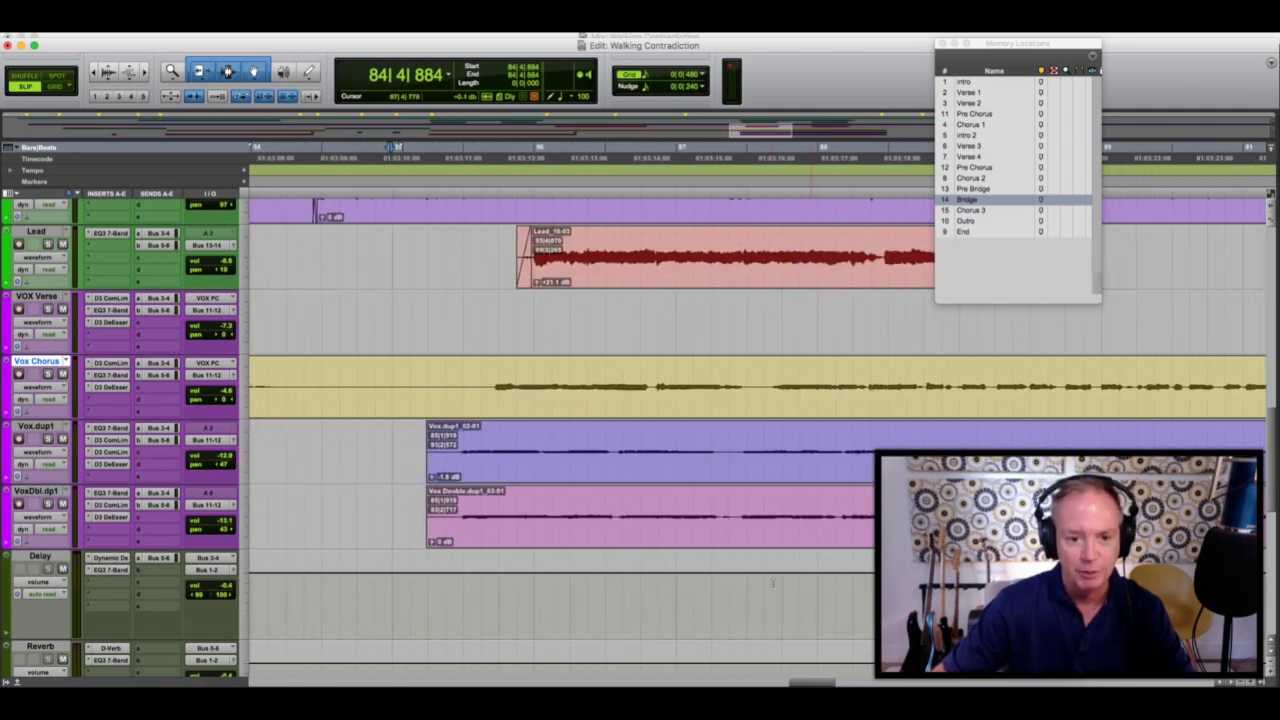
click(108, 493)
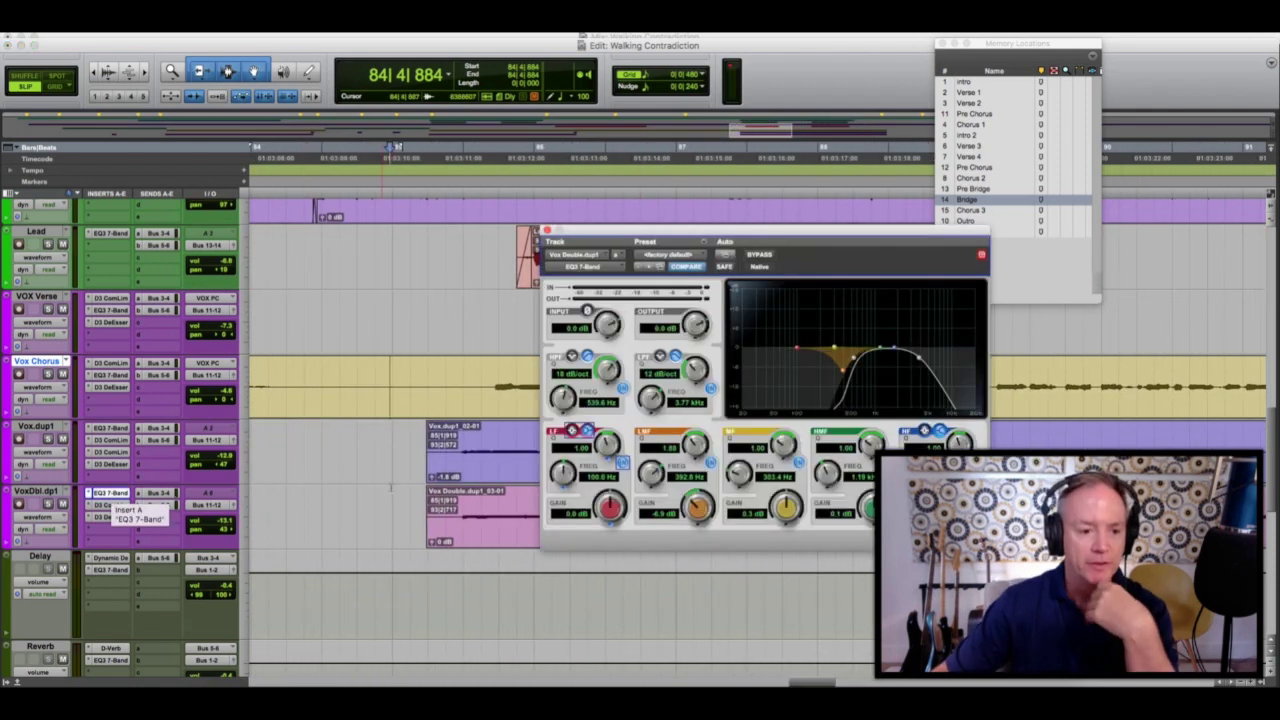
click(482, 528)
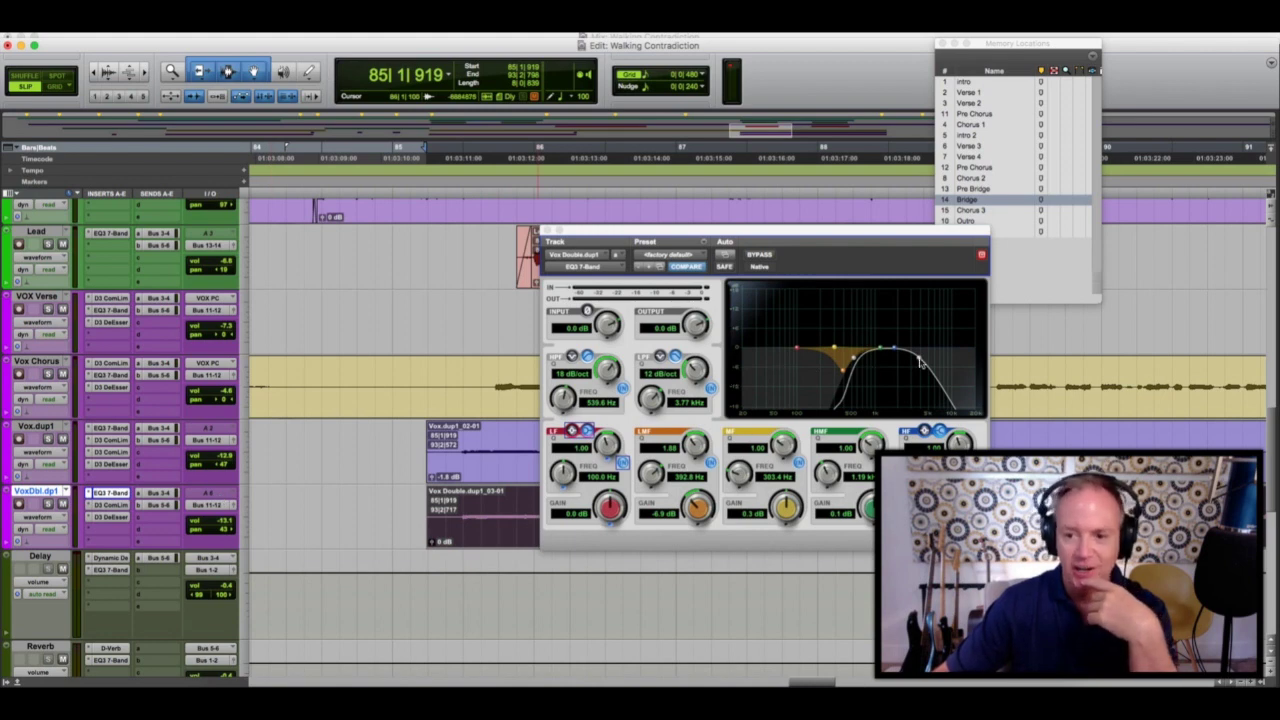